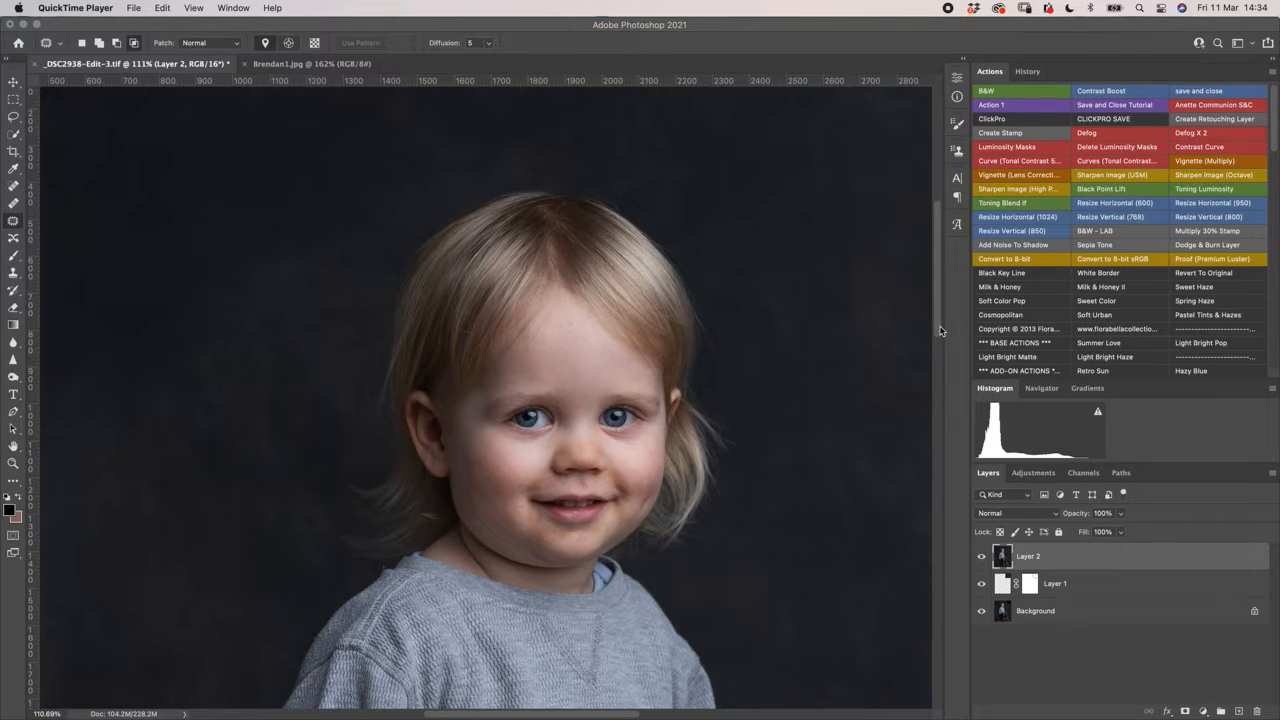
Duplicate Layer 2 and rename the copy bg.
{"action": "scroll", "coordinate": [940, 330], "scroll_direction": "up", "scroll_amount": 3}
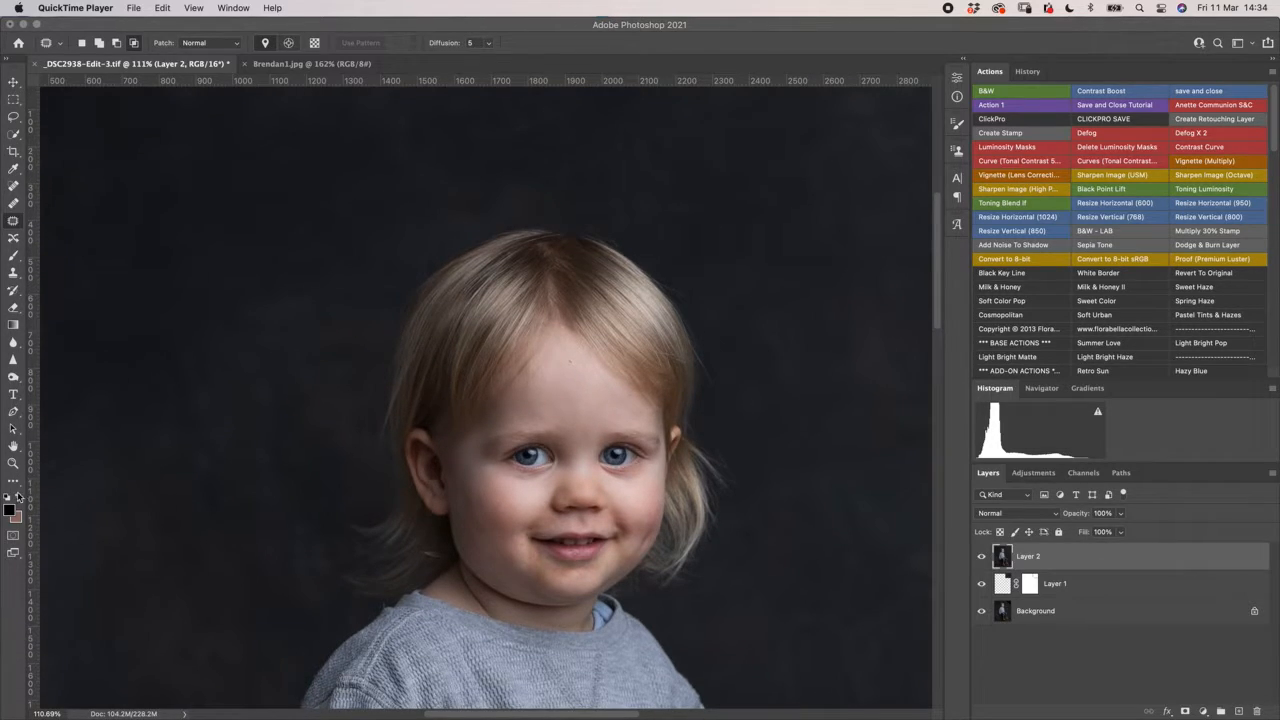
{"action": "left_click", "coordinate": [13, 463]}
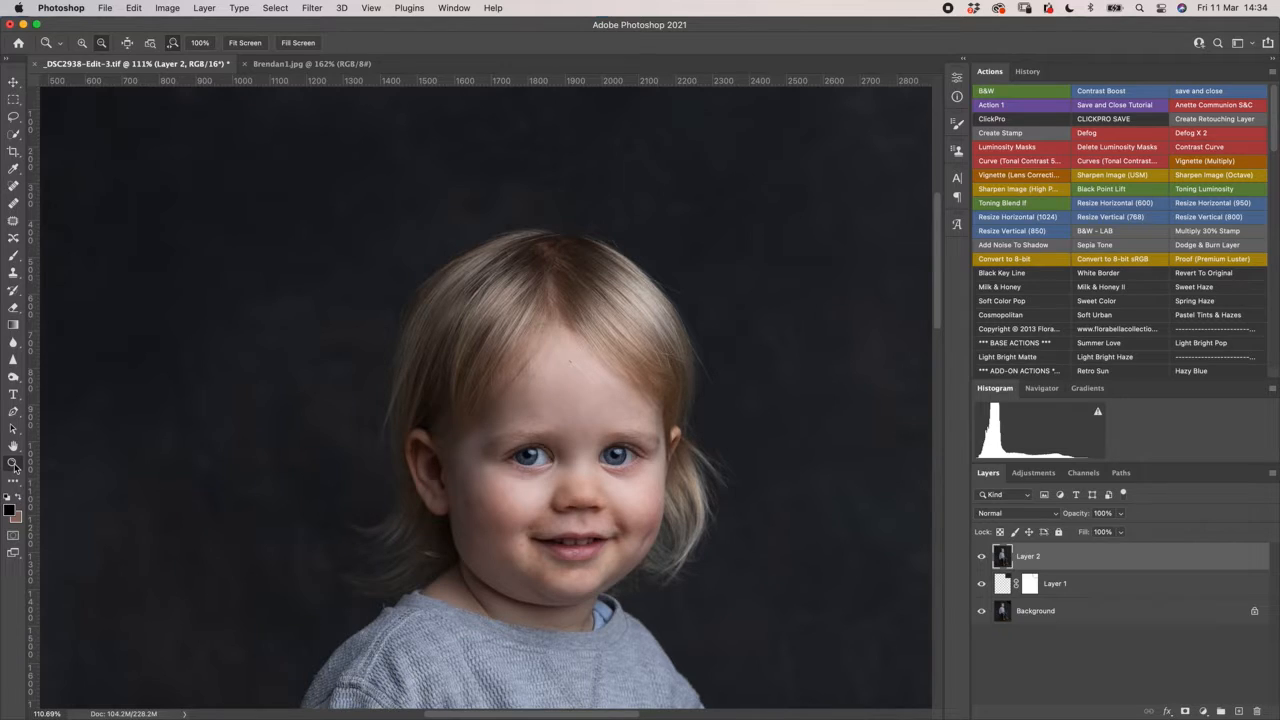
{"action": "left_click", "coordinate": [439, 439]}
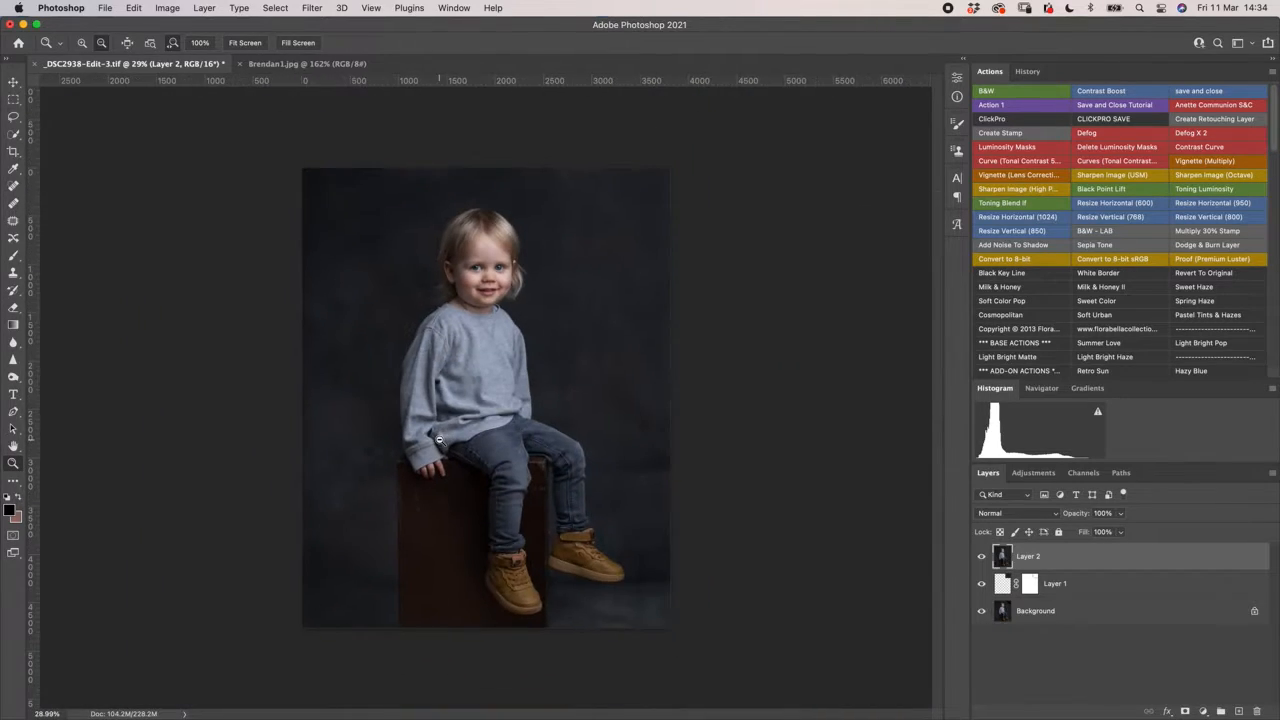
{"action": "left_click", "coordinate": [439, 439]}
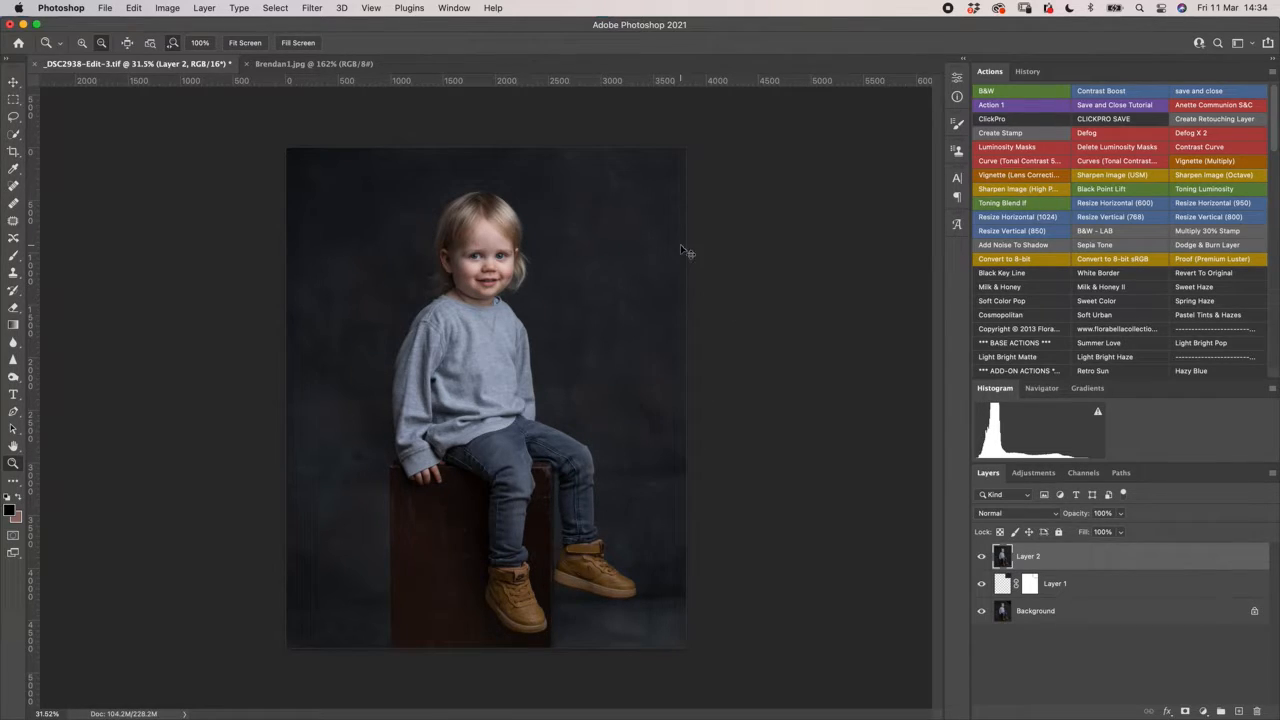
{"action": "key", "text": "super+j"}
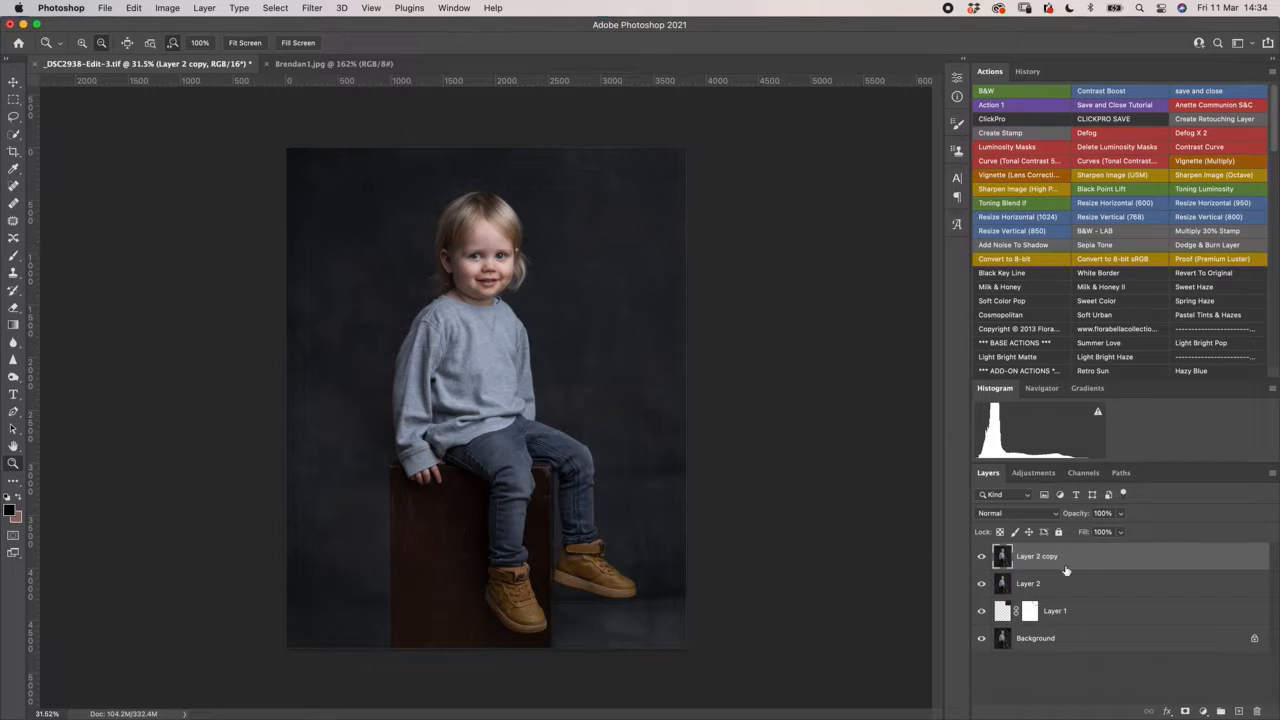
{"action": "double_click", "coordinate": [1040, 557]}
{"action": "type", "text": "bg"}
{"action": "key", "text": "Return"}
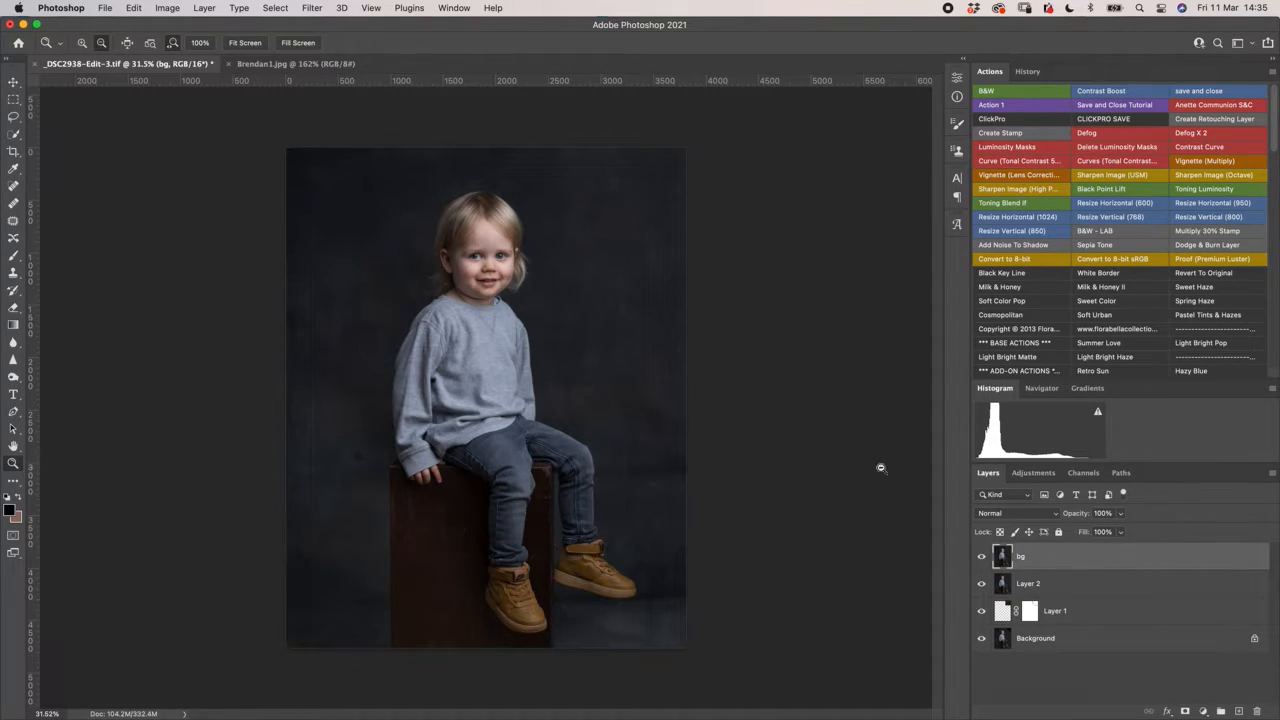
{"action": "key", "text": "super+equal"}
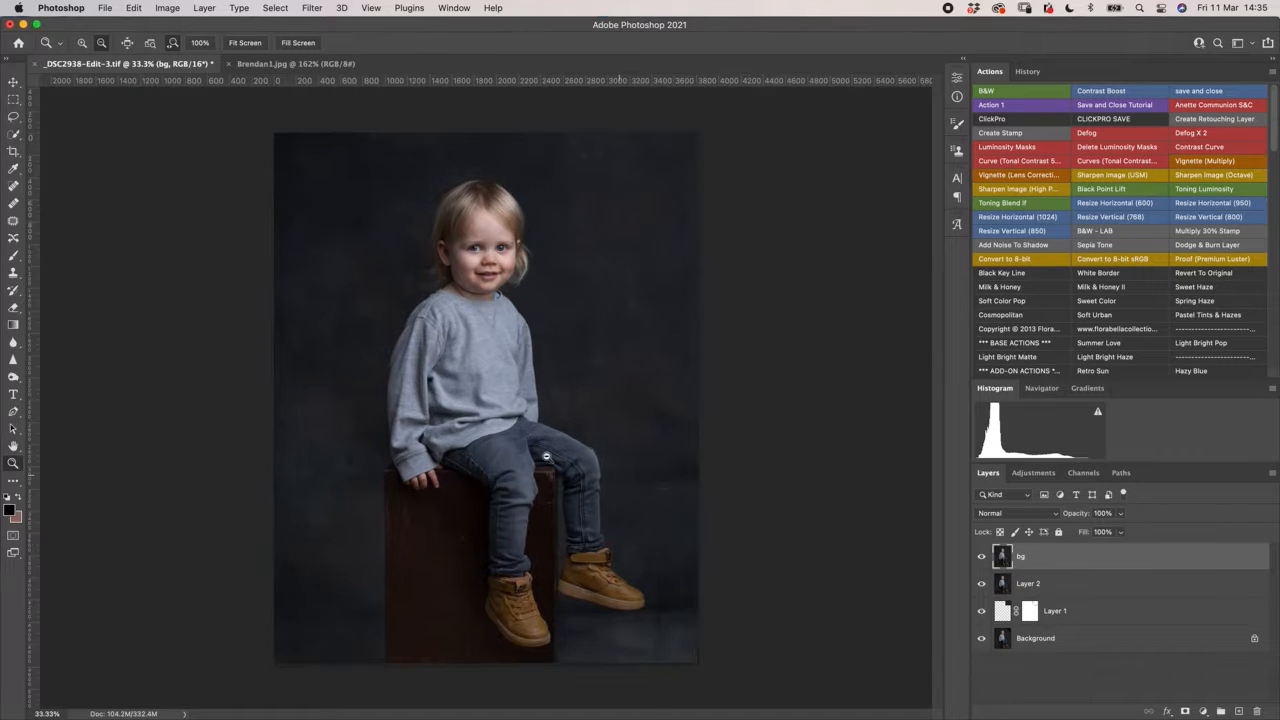
{"action": "key", "text": "super+0"}
{"action": "key", "text": "super+minus"}
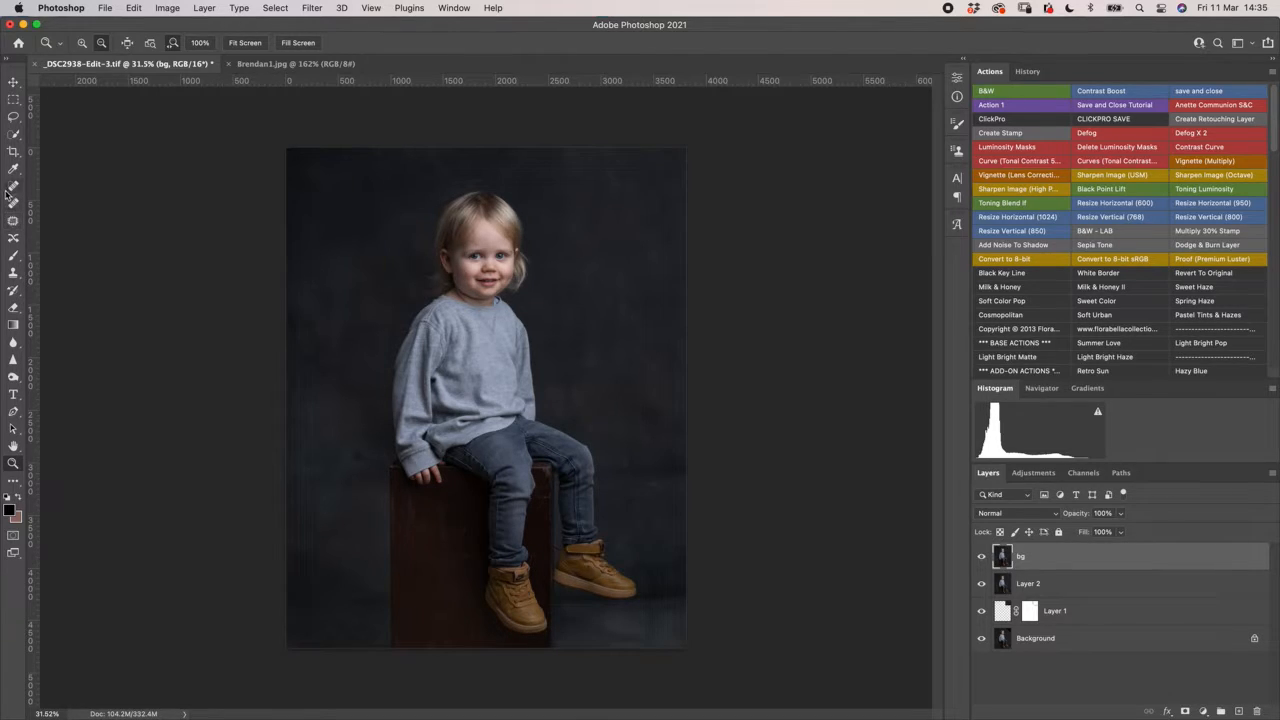
{"action": "left_click", "coordinate": [16, 484]}
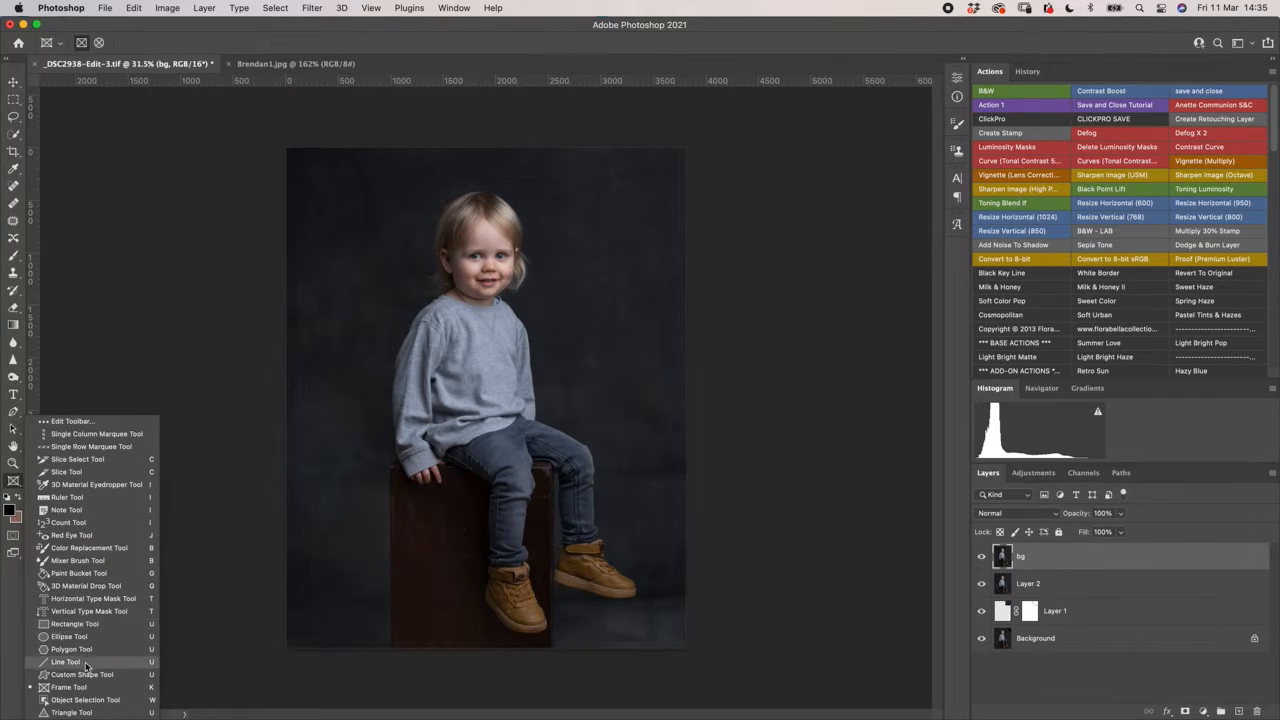
{"action": "left_click_drag", "start_coordinate": [121, 377], "coordinate": [126, 377]}
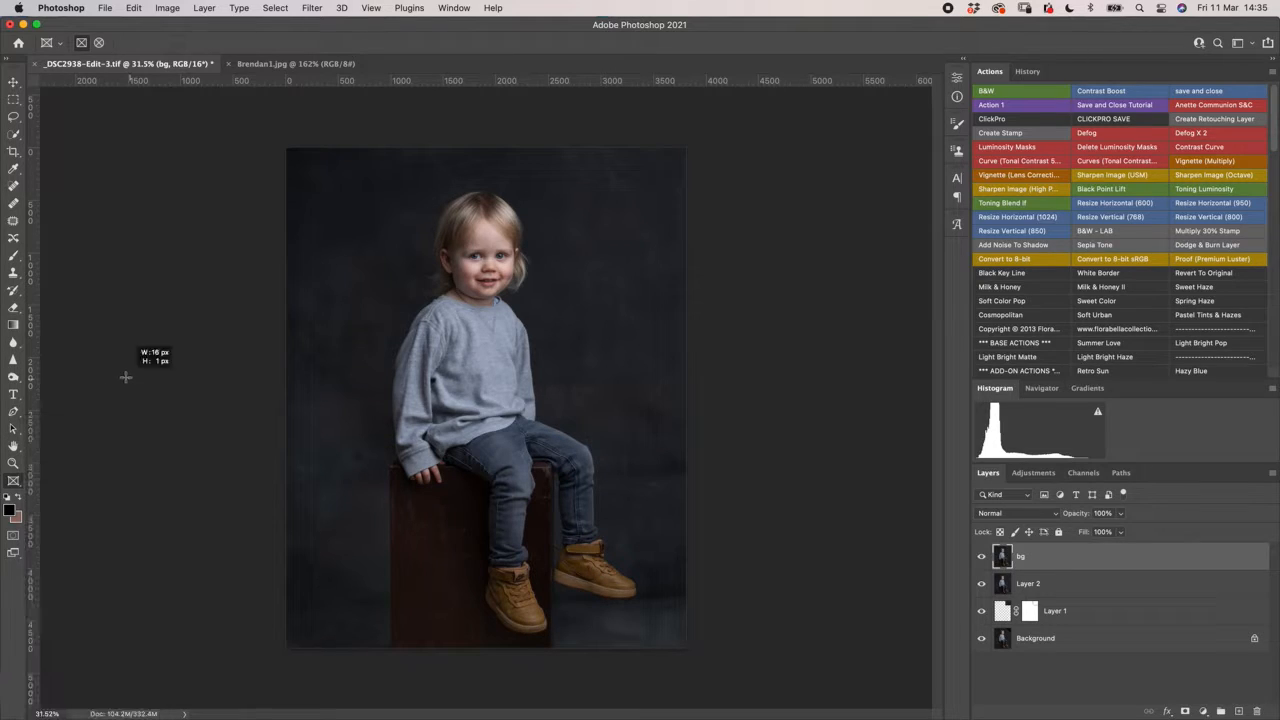
Patch the small blemish in the backdrop beside the child's knee on the bg layer using the Patch tool.
{"action": "left_click", "coordinate": [13, 220]}
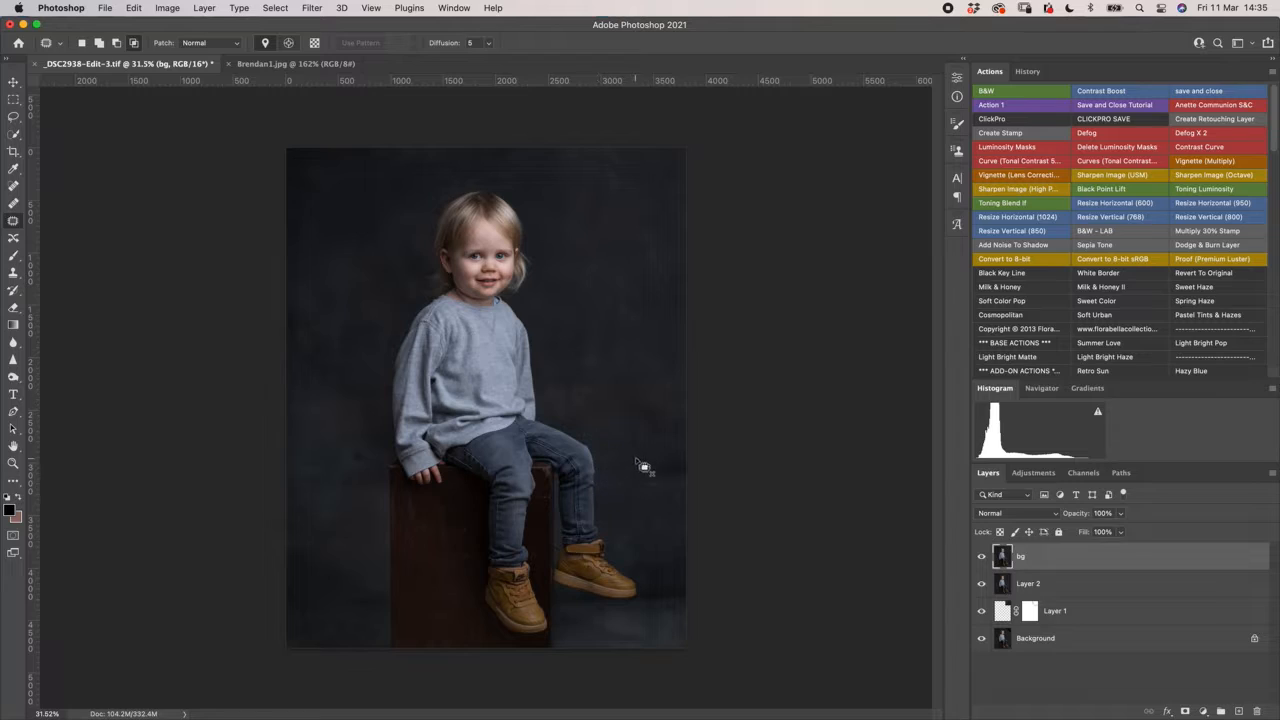
{"action": "mouse_move", "coordinate": [637, 458]}
{"action": "left_mouse_down"}
{"action": "mouse_move", "coordinate": [622, 460]}
{"action": "mouse_move", "coordinate": [648, 470]}
{"action": "mouse_move", "coordinate": [638, 462]}
{"action": "left_mouse_up"}
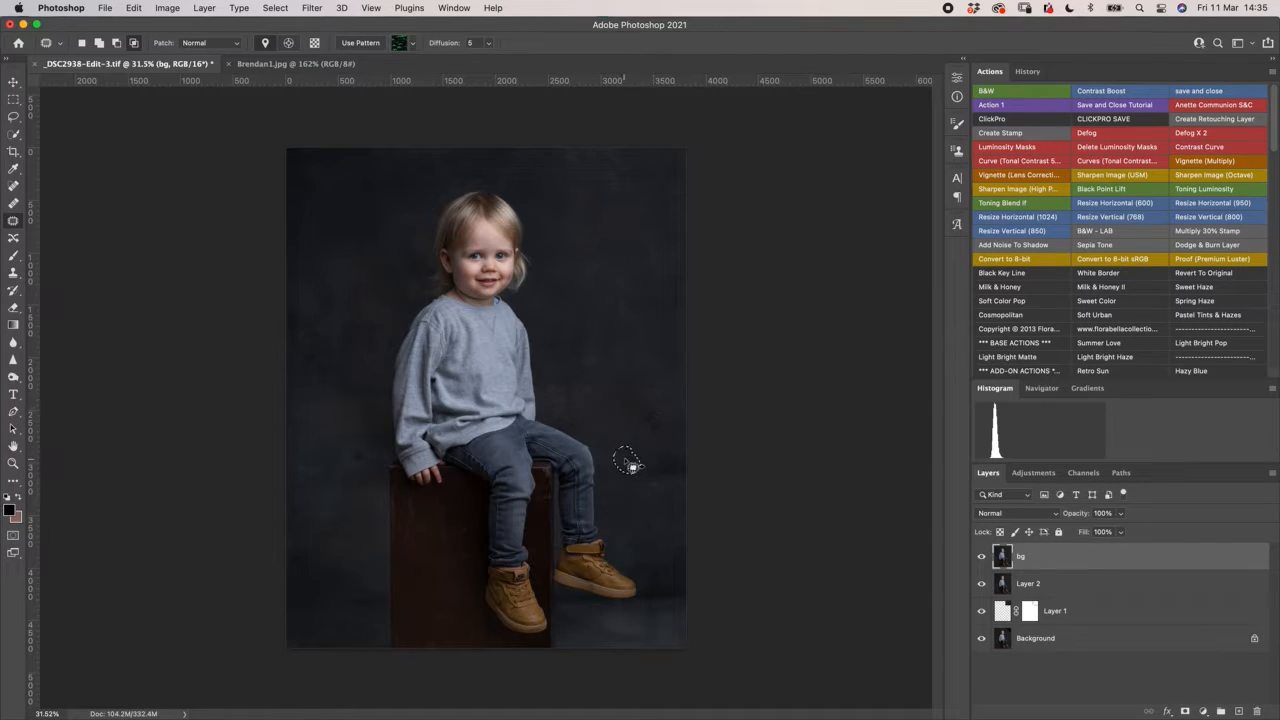
{"action": "left_click_drag", "start_coordinate": [626, 463], "coordinate": [650, 494]}
{"action": "key", "text": "super+d"}
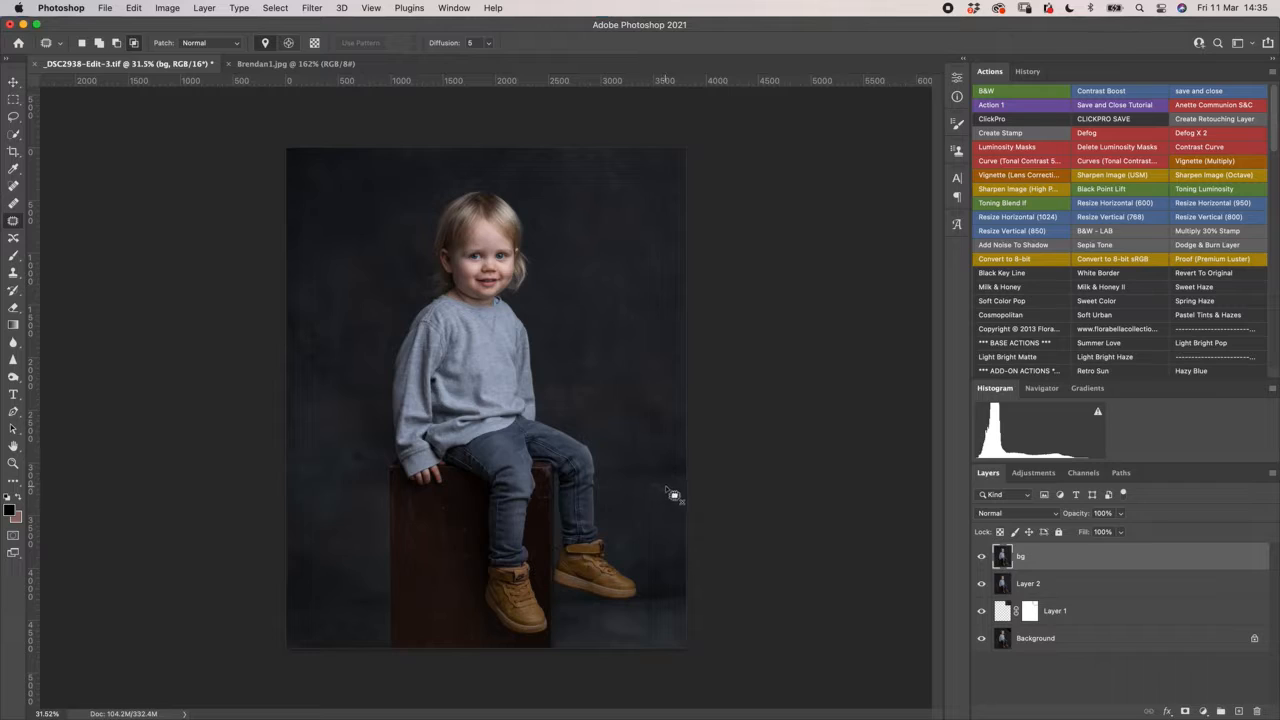
Patch the uneven areas of the backdrop to the right of the child's legs and beside the sleeve, sampling cleaner backdrop above.
{"action": "mouse_move", "coordinate": [672, 486]}
{"action": "left_mouse_down"}
{"action": "mouse_move", "coordinate": [651, 486]}
{"action": "mouse_move", "coordinate": [668, 487]}
{"action": "mouse_move", "coordinate": [635, 388]}
{"action": "left_mouse_up"}
{"action": "mouse_move", "coordinate": [667, 460]}
{"action": "left_mouse_down"}
{"action": "mouse_move", "coordinate": [639, 473]}
{"action": "mouse_move", "coordinate": [680, 450]}
{"action": "mouse_move", "coordinate": [646, 438]}
{"action": "mouse_move", "coordinate": [648, 333]}
{"action": "left_mouse_up"}
{"action": "key", "text": "super+d"}
{"action": "mouse_move", "coordinate": [669, 586]}
{"action": "left_mouse_down"}
{"action": "mouse_move", "coordinate": [651, 586]}
{"action": "mouse_move", "coordinate": [686, 608]}
{"action": "mouse_move", "coordinate": [660, 576]}
{"action": "mouse_move", "coordinate": [659, 268]}
{"action": "left_mouse_up"}
{"action": "key", "text": "super+d"}
{"action": "mouse_move", "coordinate": [349, 436]}
{"action": "left_mouse_down"}
{"action": "mouse_move", "coordinate": [312, 500]}
{"action": "mouse_move", "coordinate": [380, 486]}
{"action": "mouse_move", "coordinate": [346, 443]}
{"action": "mouse_move", "coordinate": [352, 266]}
{"action": "left_mouse_up"}
{"action": "key", "text": "super+d"}
Patch the scratches on the front of the brown box and compare the result with the bg layer hidden and shown.
{"action": "mouse_move", "coordinate": [419, 505]}
{"action": "left_mouse_down"}
{"action": "mouse_move", "coordinate": [418, 523]}
{"action": "mouse_move", "coordinate": [419, 510]}
{"action": "left_mouse_up"}
{"action": "mouse_move", "coordinate": [414, 520]}
{"action": "left_mouse_down"}
{"action": "mouse_move", "coordinate": [418, 556]}
{"action": "mouse_move", "coordinate": [444, 518]}
{"action": "left_mouse_up"}
{"action": "key", "text": "super+d"}
{"action": "mouse_move", "coordinate": [441, 530]}
{"action": "left_mouse_down"}
{"action": "mouse_move", "coordinate": [425, 565]}
{"action": "mouse_move", "coordinate": [466, 529]}
{"action": "left_mouse_up"}
{"action": "key", "text": "super+d"}
{"action": "left_click_drag", "start_coordinate": [463, 535], "coordinate": [447, 571]}
{"action": "key", "text": "super+d"}
{"action": "mouse_move", "coordinate": [475, 640]}
{"action": "left_mouse_down"}
{"action": "mouse_move", "coordinate": [449, 577]}
{"action": "mouse_move", "coordinate": [445, 643]}
{"action": "left_mouse_up"}
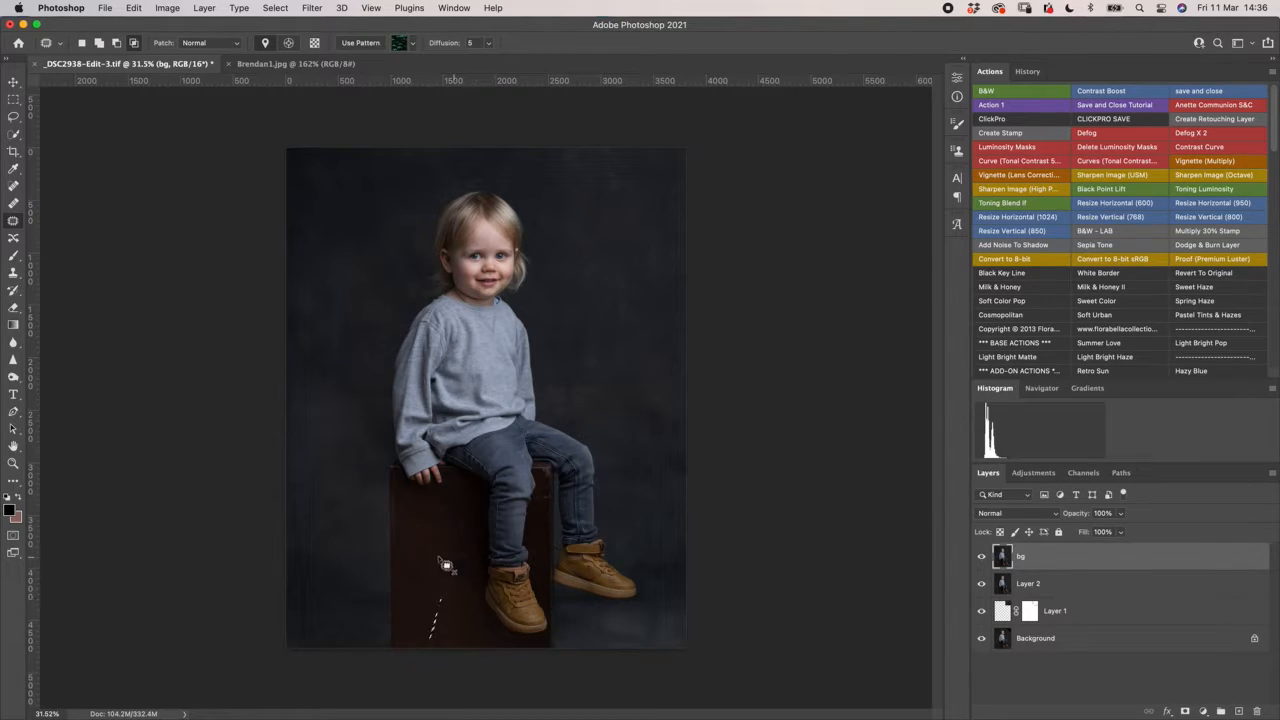
{"action": "key", "text": "super+d"}
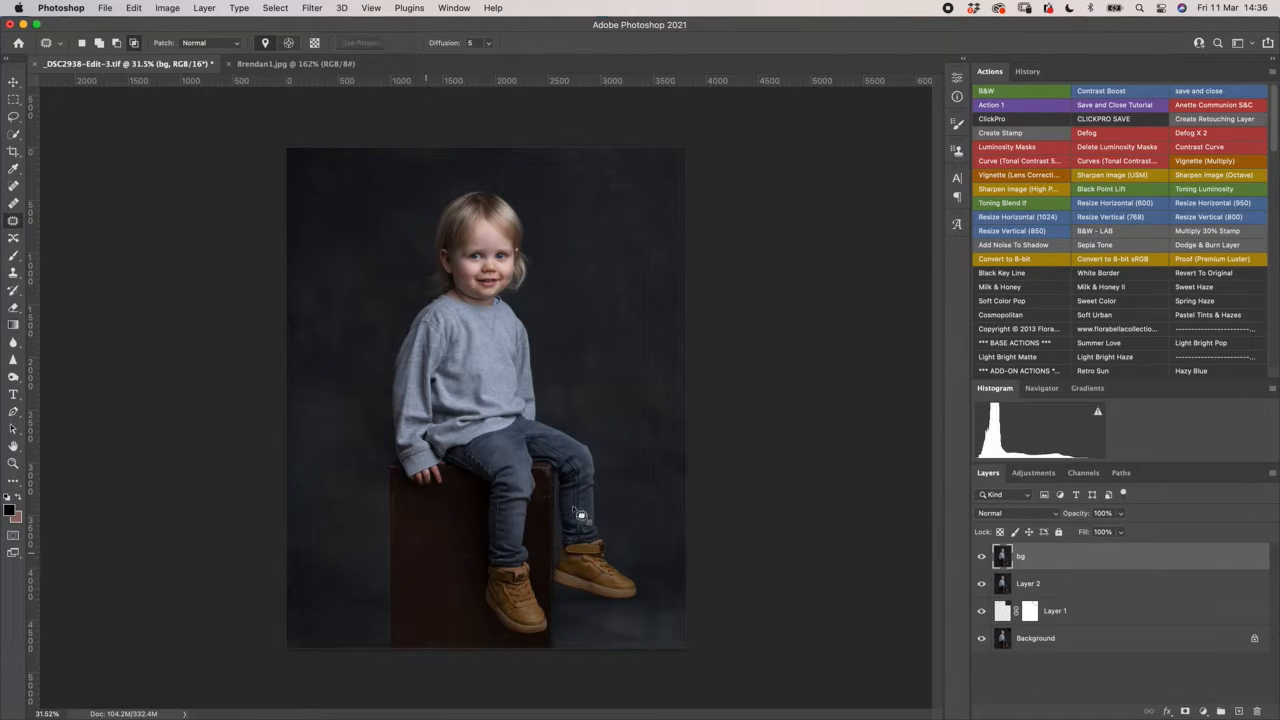
{"action": "left_click", "coordinate": [982, 556]}
{"action": "left_click", "coordinate": [984, 557]}
Patch the remaining blotches in the backdrop between the child's knee and the right edge of the photo.
{"action": "mouse_move", "coordinate": [663, 406]}
{"action": "left_mouse_down"}
{"action": "mouse_move", "coordinate": [625, 409]}
{"action": "mouse_move", "coordinate": [660, 402]}
{"action": "left_mouse_up"}
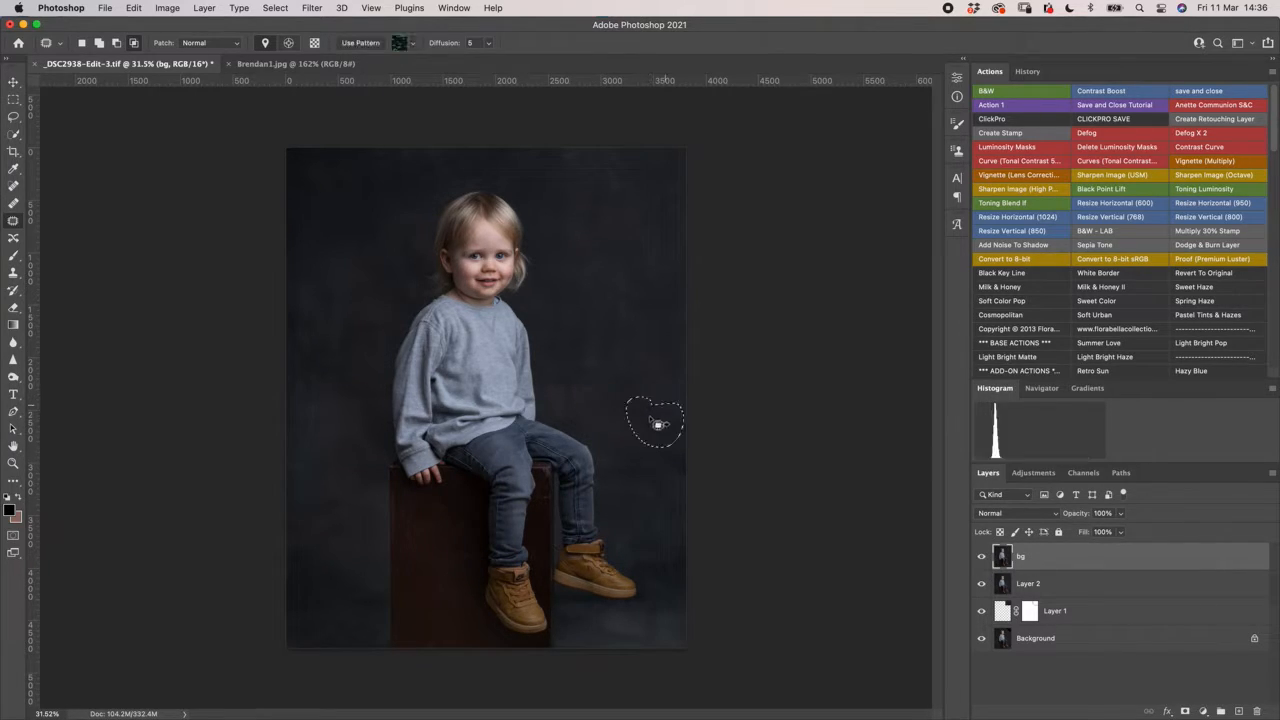
{"action": "key", "text": "super+d"}
{"action": "mouse_move", "coordinate": [679, 447]}
{"action": "left_mouse_down"}
{"action": "mouse_move", "coordinate": [658, 477]}
{"action": "mouse_move", "coordinate": [680, 450]}
{"action": "left_mouse_up"}
{"action": "left_click_drag", "start_coordinate": [665, 455], "coordinate": [664, 378]}
{"action": "key", "text": "super+d"}
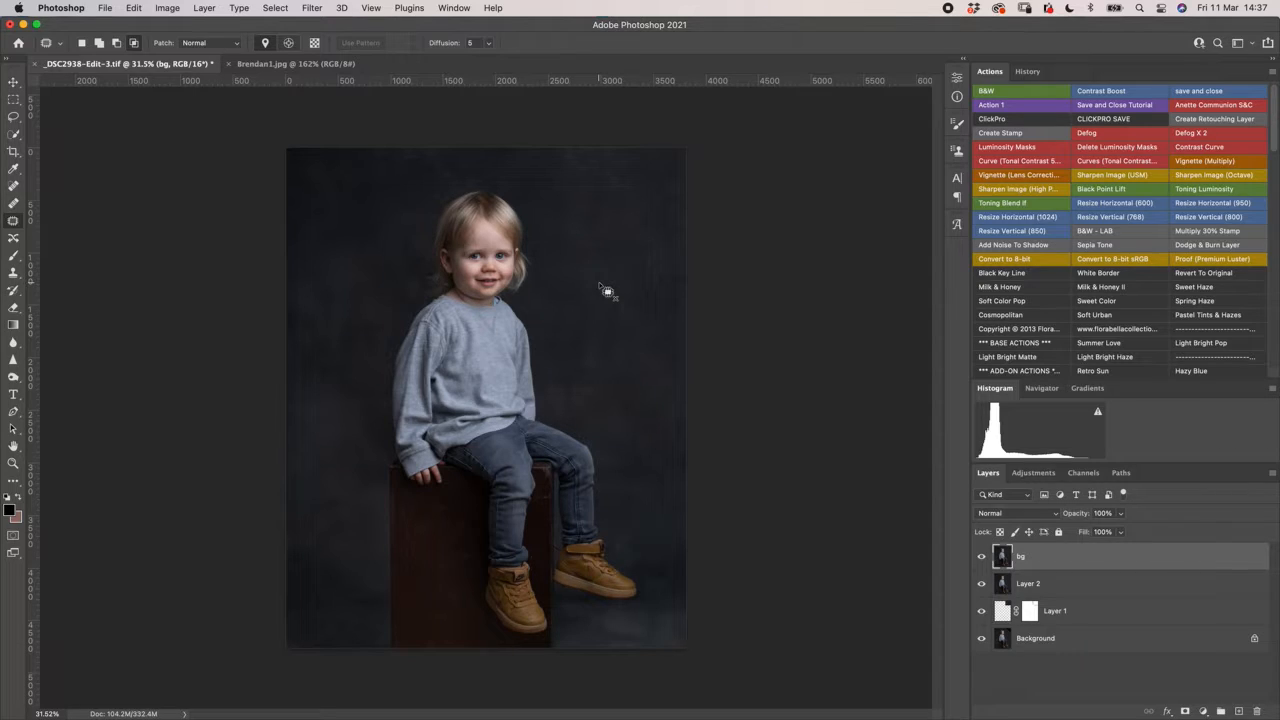
Duplicate the bg layer and rename the copy clothes.
{"action": "key", "text": "super+j"}
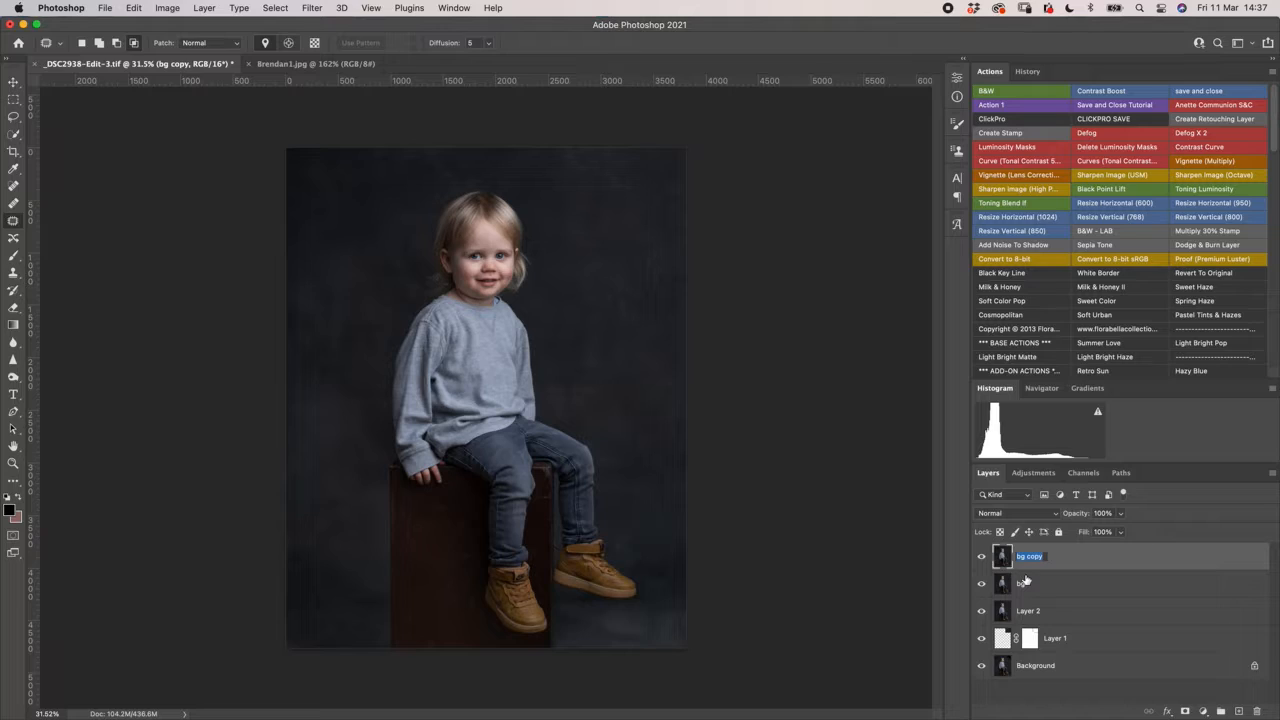
{"action": "type", "text": "clothes"}
{"action": "key", "text": "Return"}
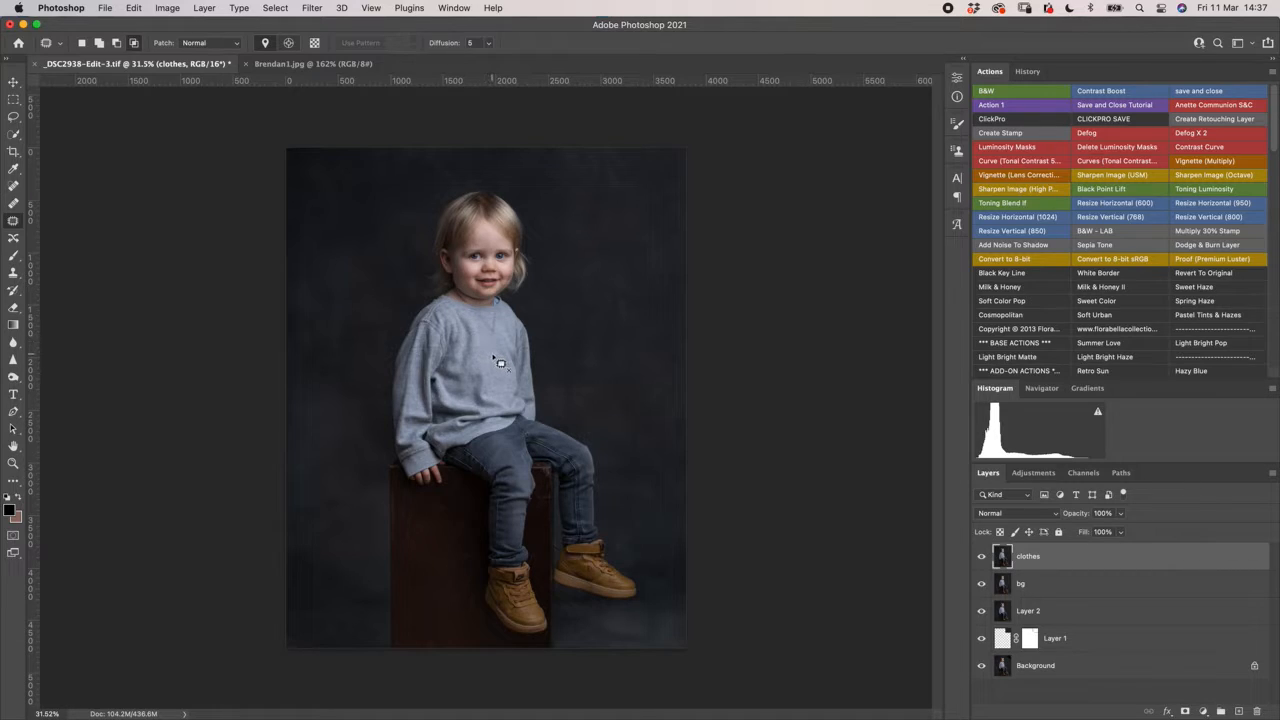
Patch the small spot on the chest of the grey sweater, sampling clean fabric just below it.
{"action": "scroll", "coordinate": [484, 351], "scroll_direction": "up", "scroll_amount": 5}
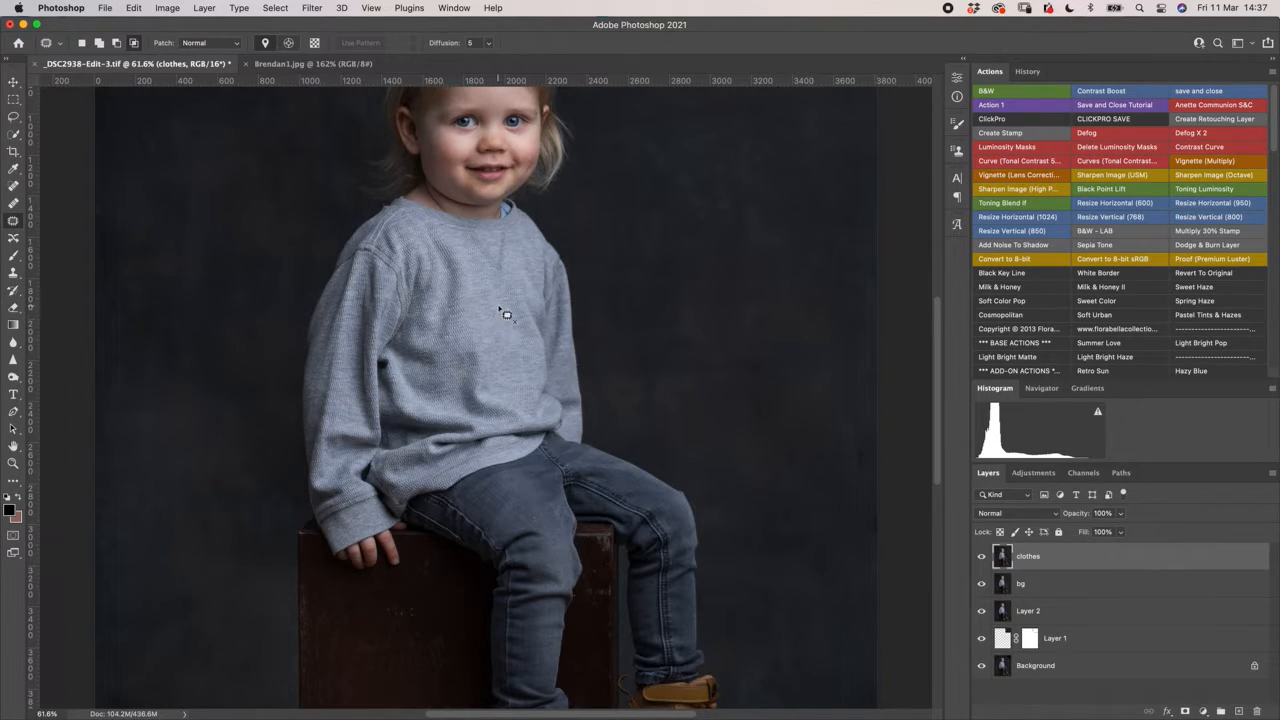
{"action": "left_click_drag", "start_coordinate": [502, 313], "coordinate": [502, 338]}
{"action": "key", "text": "super+d"}
Patch the mark on the thigh of the jeans and compare the result with the clothes layer hidden and shown.
{"action": "scroll", "coordinate": [533, 505], "scroll_direction": "up", "scroll_amount": 5}
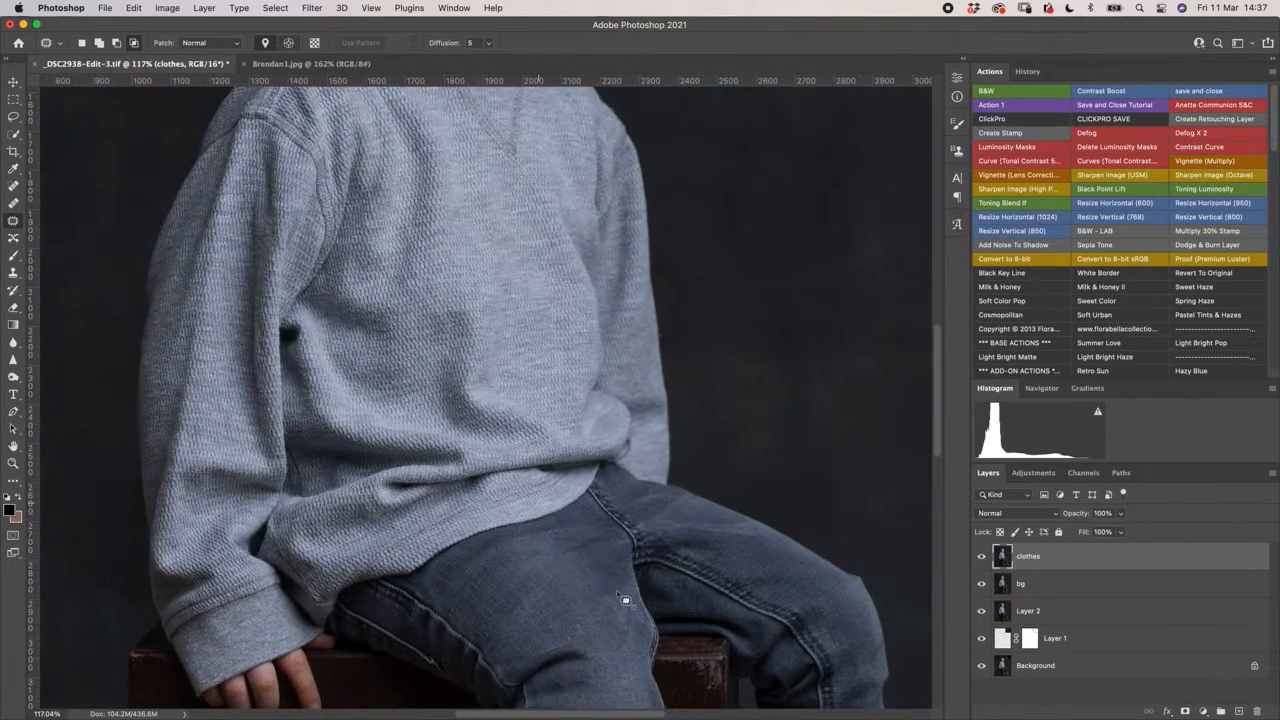
{"action": "mouse_move", "coordinate": [605, 601]}
{"action": "left_mouse_down"}
{"action": "mouse_move", "coordinate": [624, 628]}
{"action": "mouse_move", "coordinate": [605, 601]}
{"action": "mouse_move", "coordinate": [607, 620]}
{"action": "left_mouse_up"}
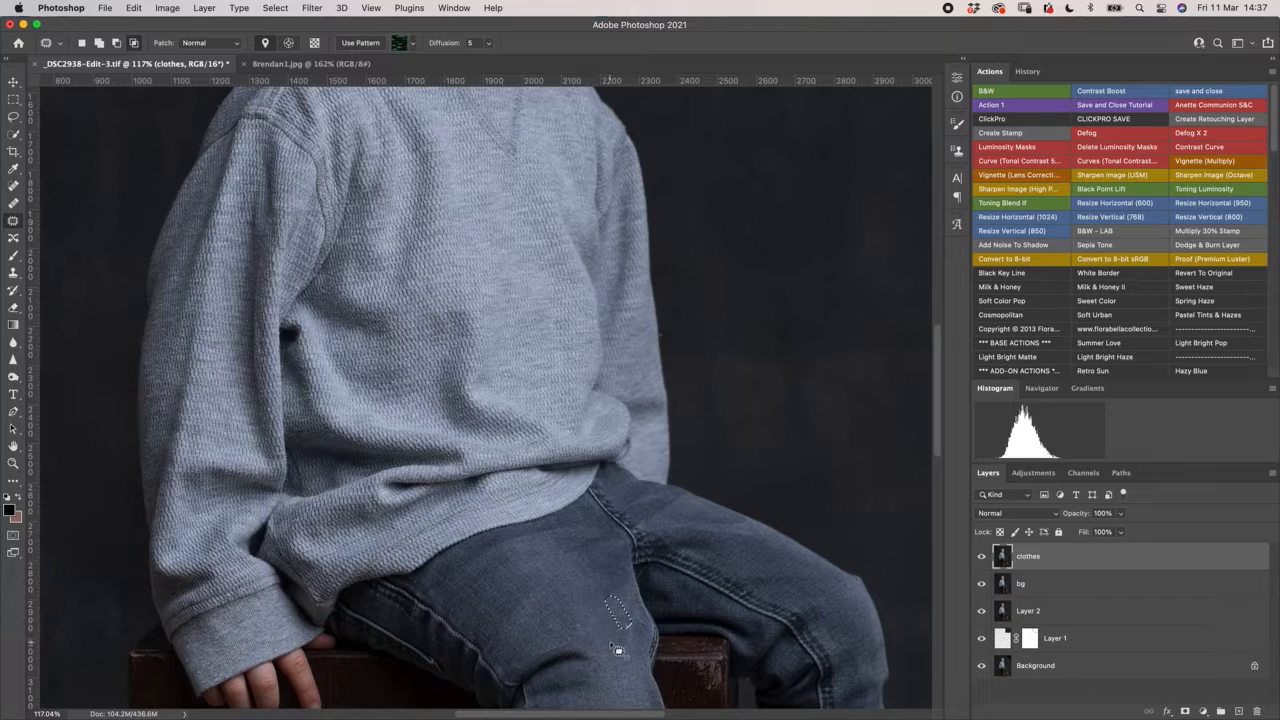
{"action": "key", "text": "super+d"}
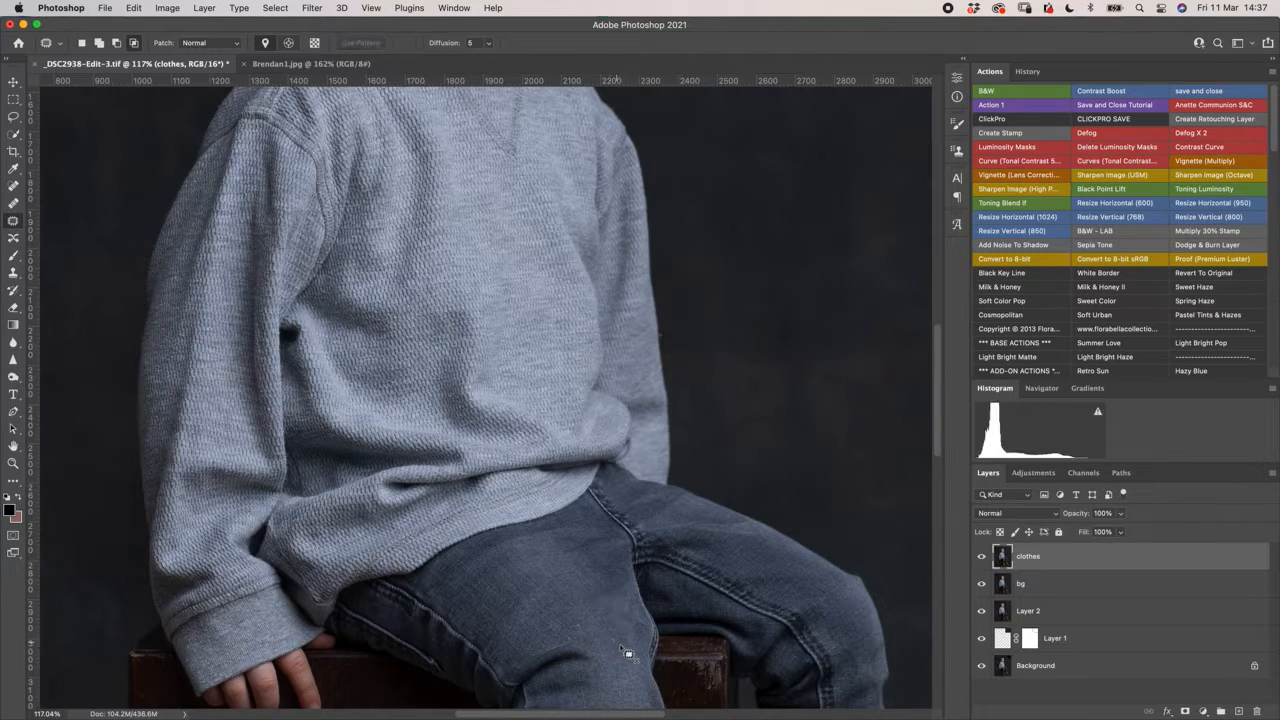
{"action": "left_click", "coordinate": [982, 557]}
{"action": "left_click", "coordinate": [982, 557]}
Duplicate the clothes layer and rename the copy skin.
{"action": "scroll", "coordinate": [548, 469], "scroll_direction": "down", "scroll_amount": 2}
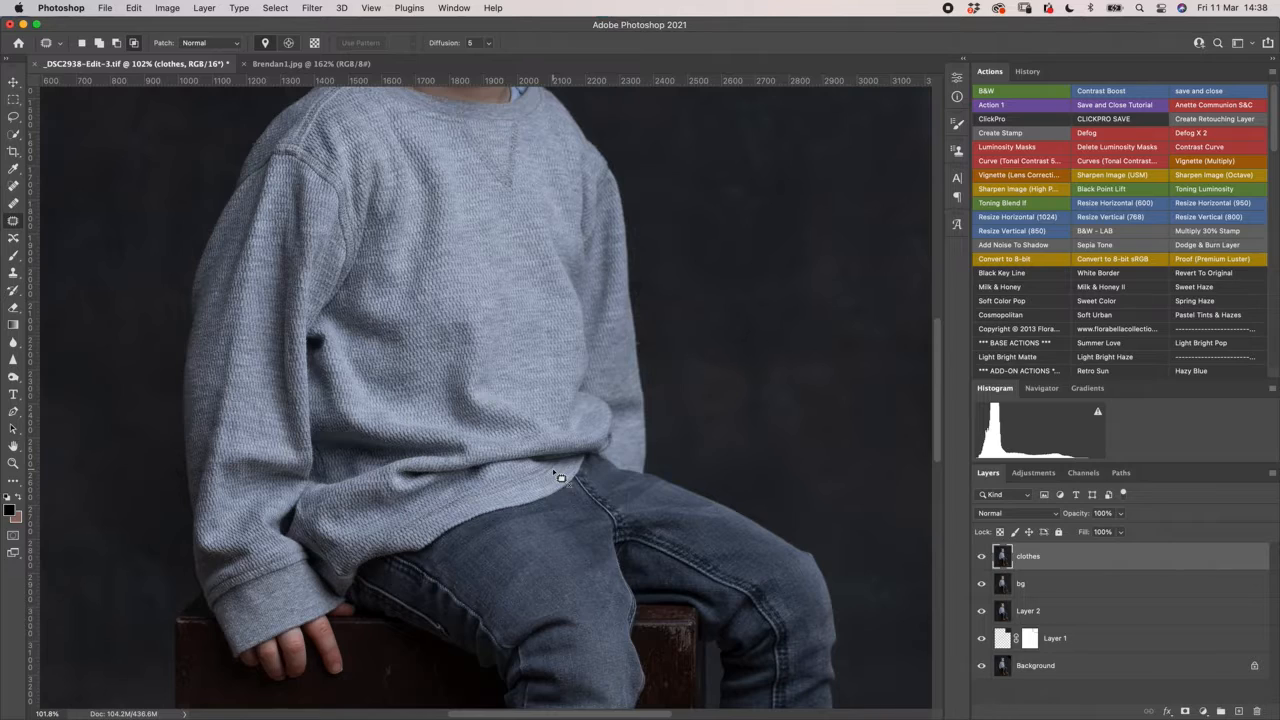
{"action": "scroll", "coordinate": [555, 471], "scroll_direction": "down", "scroll_amount": 3}
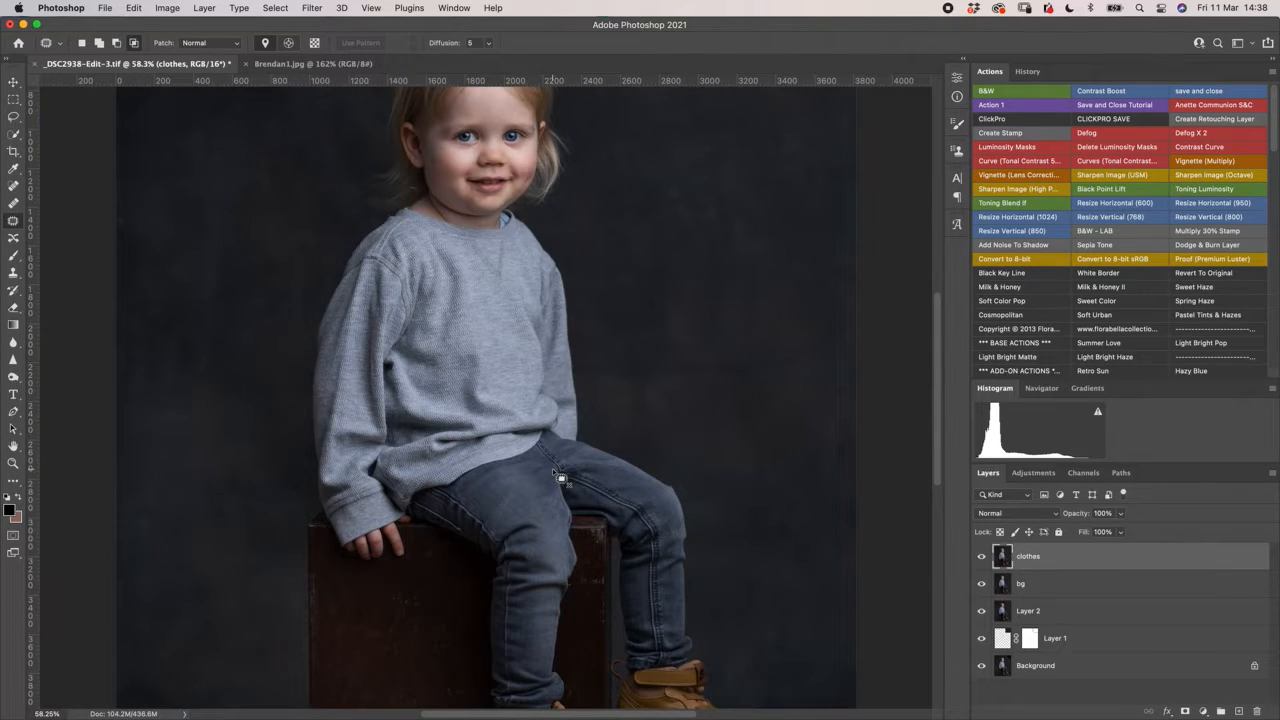
{"action": "key", "text": "super+j"}
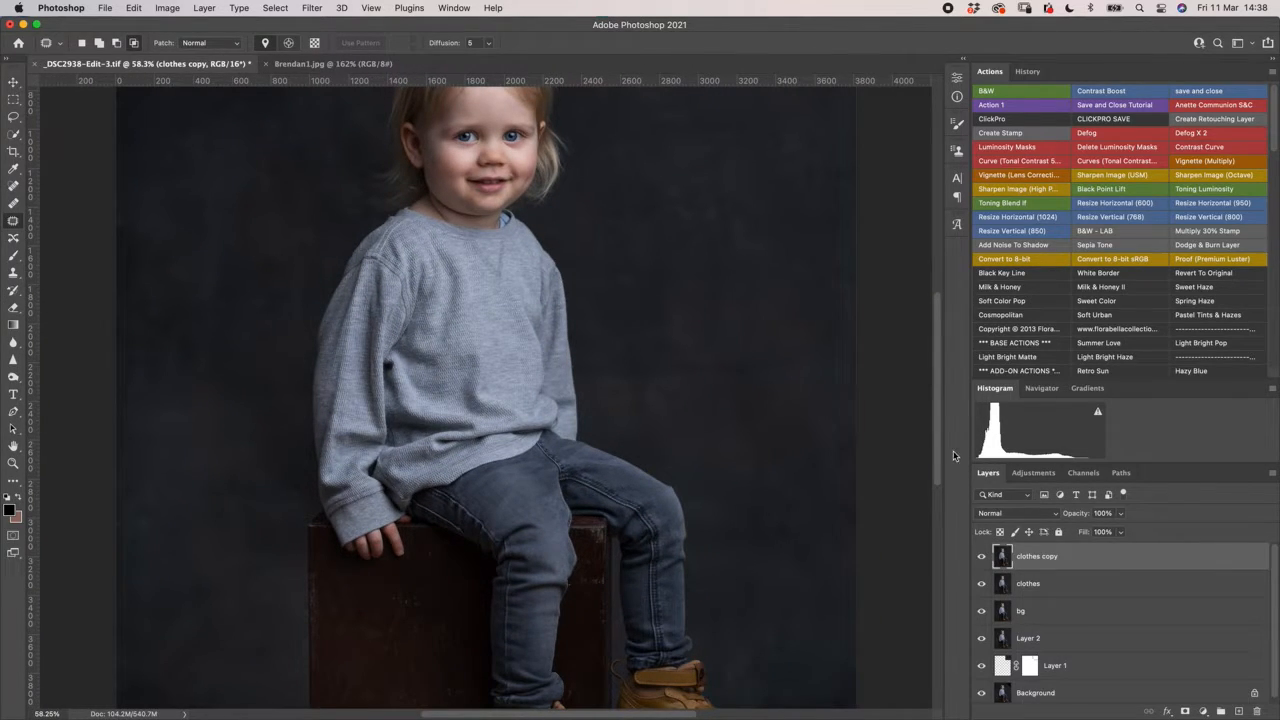
{"action": "double_click", "coordinate": [1034, 556]}
{"action": "type", "text": "skin"}
{"action": "key", "text": "Return"}
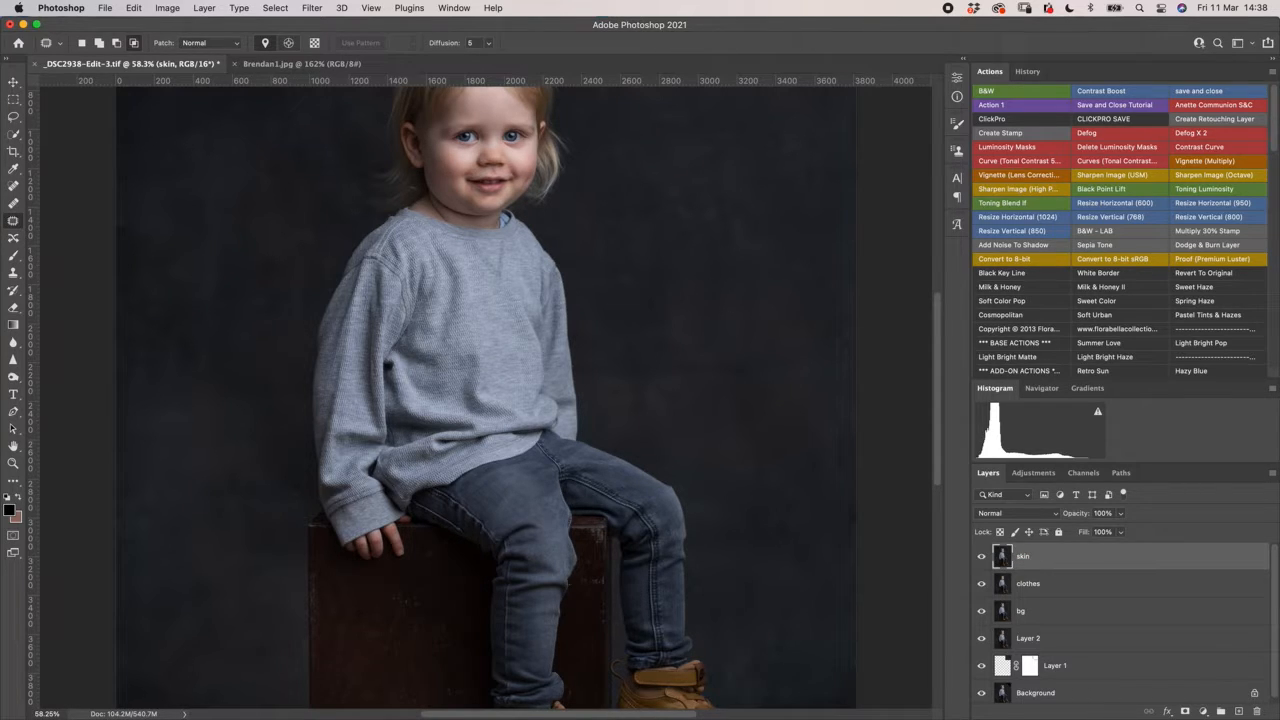
Patch the flaky spots on the child's lower lip on the skin layer, sampling clean lip texture nearby.
{"action": "key", "text": "super+plus"}
{"action": "key", "text": "super+plus"}
{"action": "key", "text": "super+plus"}
{"action": "key", "text": "super+plus"}
{"action": "key", "text": "super+plus"}
{"action": "key", "text": "super+plus"}
{"action": "key", "text": "super+plus"}
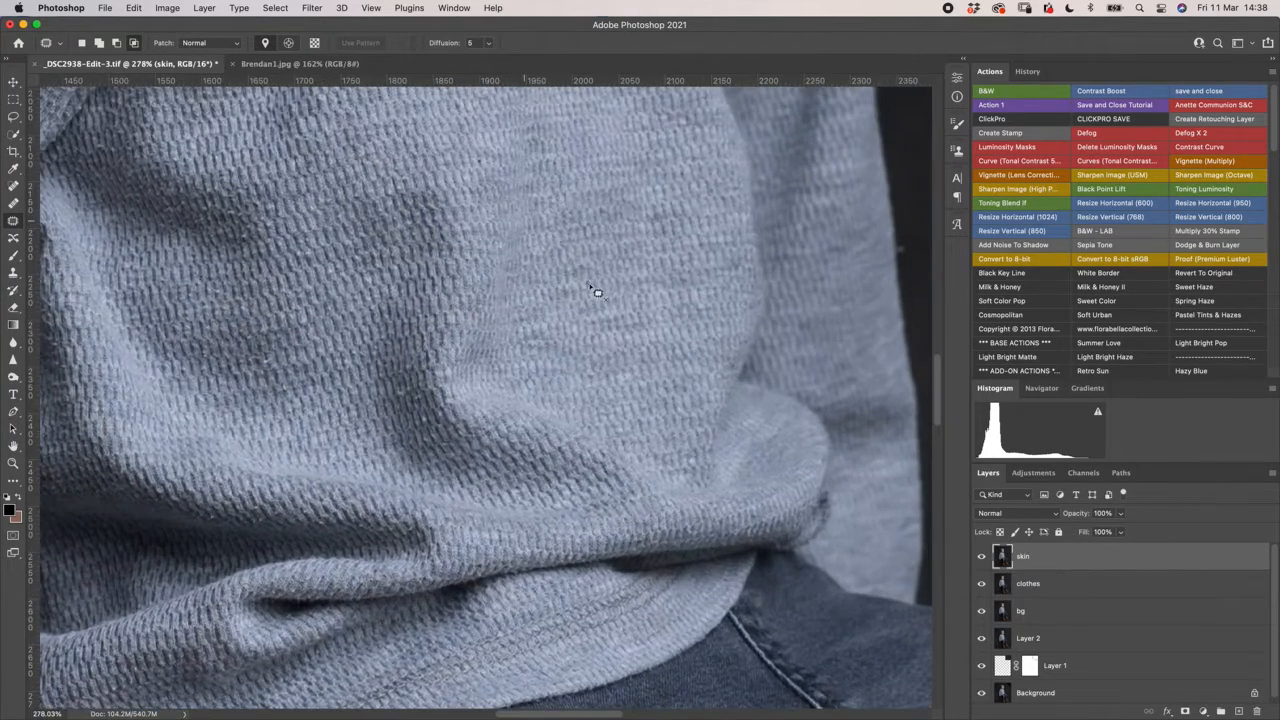
{"action": "left_click_drag", "start_coordinate": [605, 259], "coordinate": [651, 491]}
{"action": "mouse_move", "coordinate": [609, 266]}
{"action": "left_mouse_down"}
{"action": "mouse_move", "coordinate": [634, 583]}
{"action": "mouse_move", "coordinate": [598, 633]}
{"action": "mouse_move", "coordinate": [604, 671]}
{"action": "left_mouse_up"}
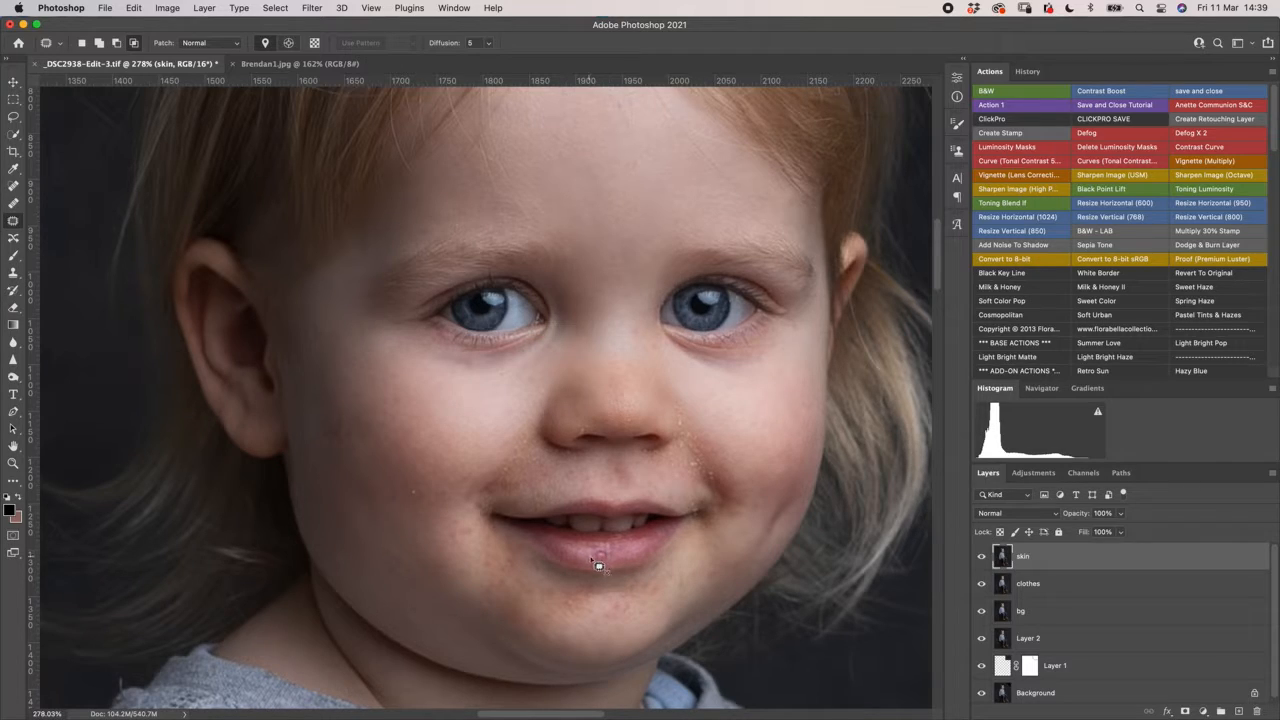
{"action": "left_click_drag", "start_coordinate": [599, 560], "coordinate": [608, 562]}
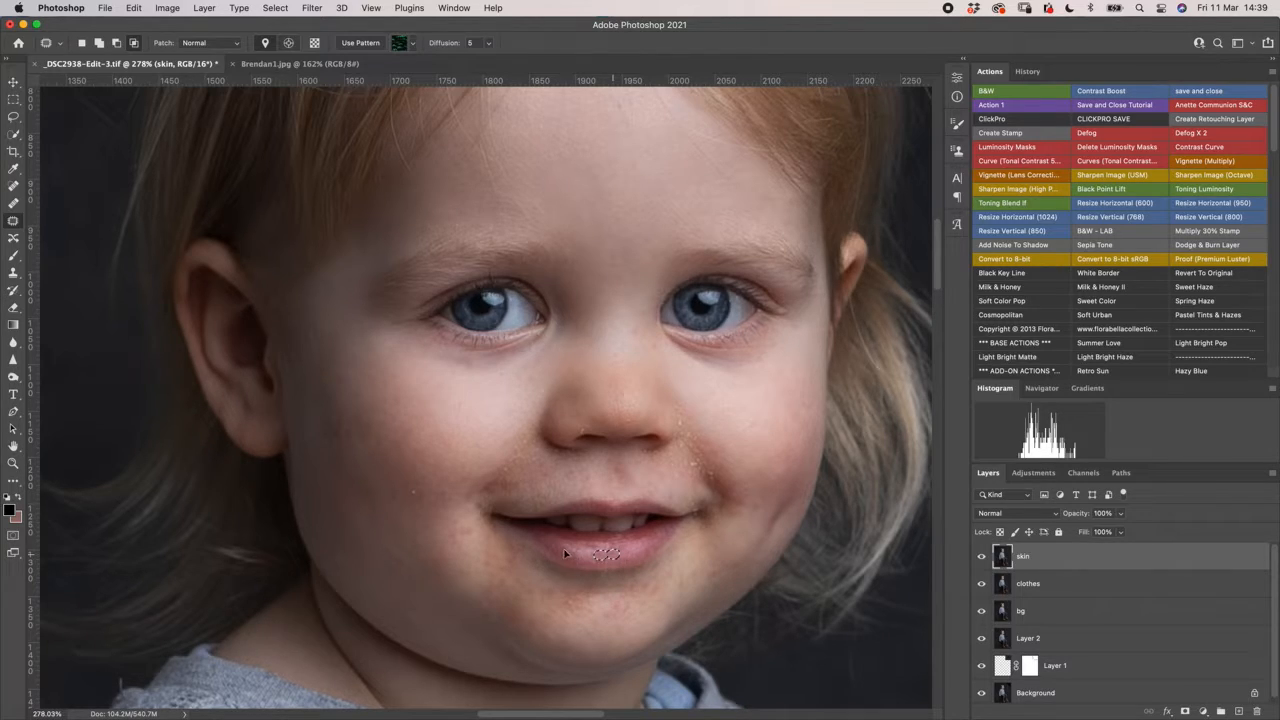
{"action": "mouse_move", "coordinate": [574, 556]}
{"action": "left_mouse_down"}
{"action": "mouse_move", "coordinate": [563, 535]}
{"action": "mouse_move", "coordinate": [572, 556]}
{"action": "left_mouse_up"}
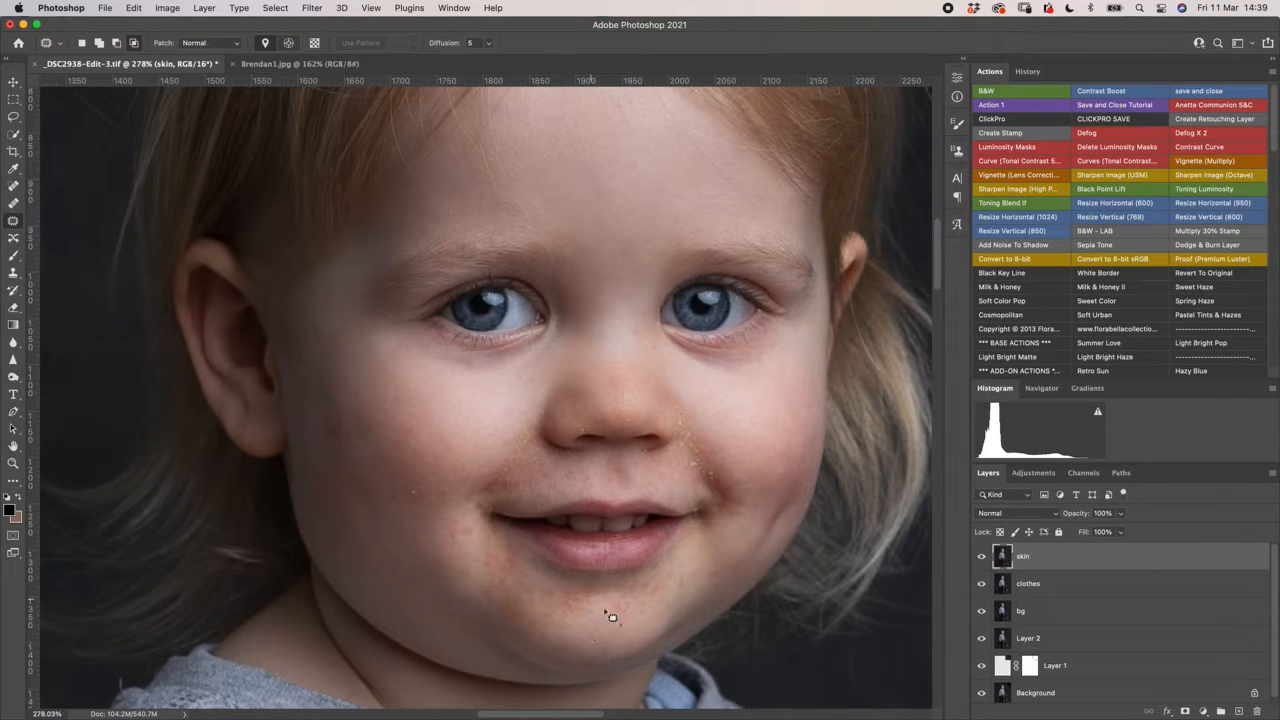
Patch the red spots and blemishes across the child's chin and compare the result with the skin layer hidden and shown.
{"action": "mouse_move", "coordinate": [620, 614]}
{"action": "left_mouse_down"}
{"action": "mouse_move", "coordinate": [613, 604]}
{"action": "mouse_move", "coordinate": [606, 619]}
{"action": "mouse_move", "coordinate": [628, 606]}
{"action": "mouse_move", "coordinate": [614, 646]}
{"action": "left_mouse_up"}
{"action": "key", "text": "ctrl+d"}
{"action": "mouse_move", "coordinate": [651, 603]}
{"action": "left_mouse_down"}
{"action": "mouse_move", "coordinate": [630, 629]}
{"action": "mouse_move", "coordinate": [623, 593]}
{"action": "mouse_move", "coordinate": [626, 630]}
{"action": "left_mouse_up"}
{"action": "key", "text": "super+d"}
{"action": "key", "text": "super+d"}
{"action": "mouse_move", "coordinate": [590, 626]}
{"action": "left_mouse_down"}
{"action": "mouse_move", "coordinate": [560, 597]}
{"action": "mouse_move", "coordinate": [602, 612]}
{"action": "mouse_move", "coordinate": [590, 624]}
{"action": "mouse_move", "coordinate": [646, 608]}
{"action": "left_mouse_up"}
{"action": "key", "text": "super+d"}
{"action": "mouse_move", "coordinate": [541, 603]}
{"action": "left_mouse_down"}
{"action": "mouse_move", "coordinate": [562, 597]}
{"action": "mouse_move", "coordinate": [551, 617]}
{"action": "left_mouse_up"}
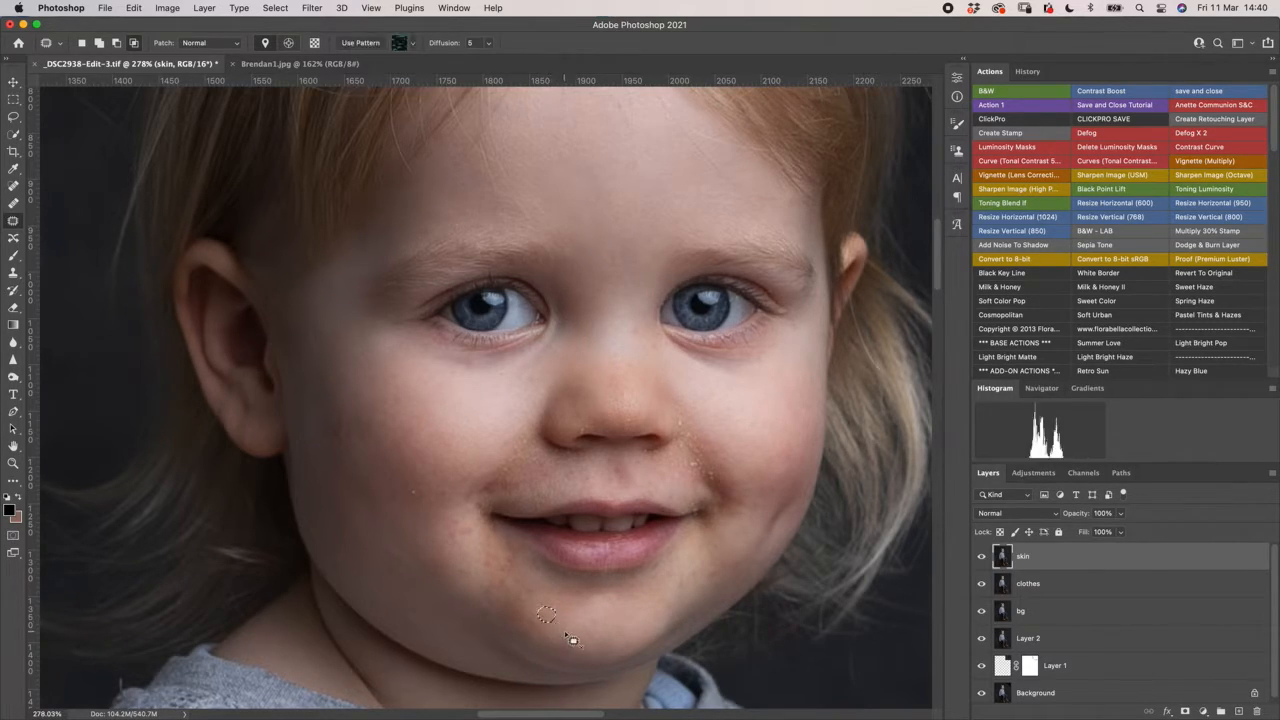
{"action": "key", "text": "super+d"}
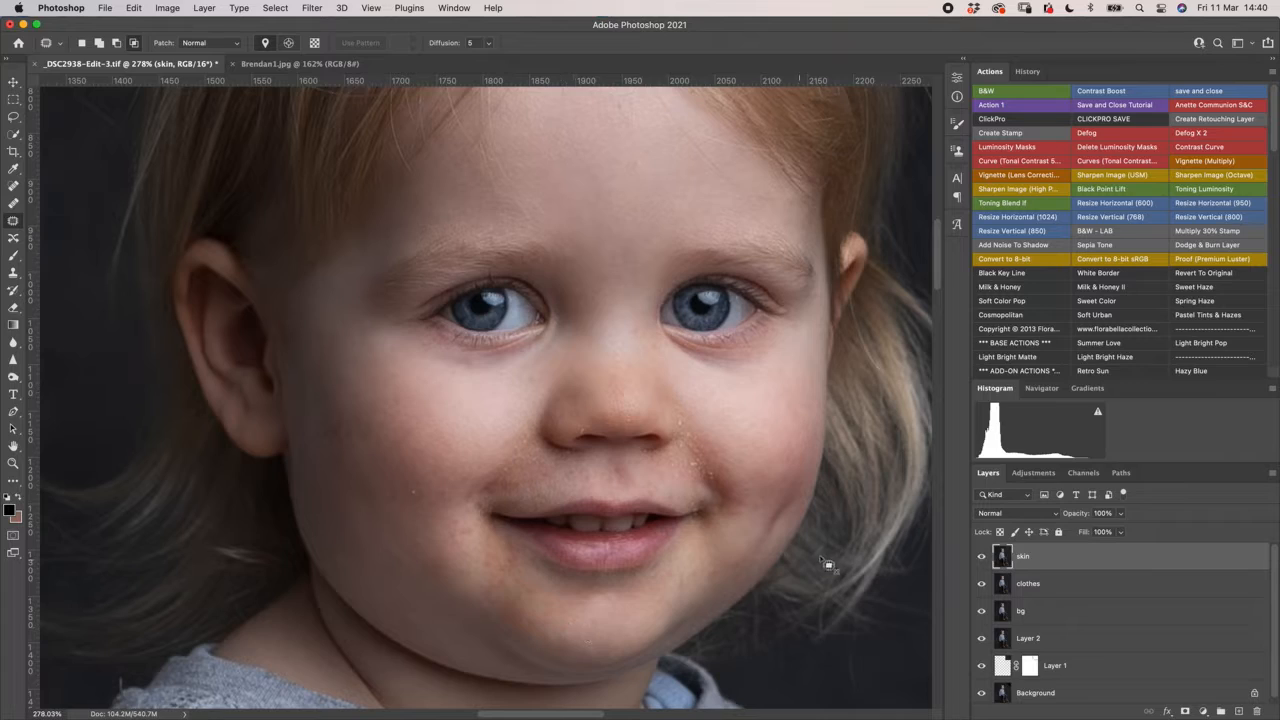
{"action": "left_click", "coordinate": [981, 558]}
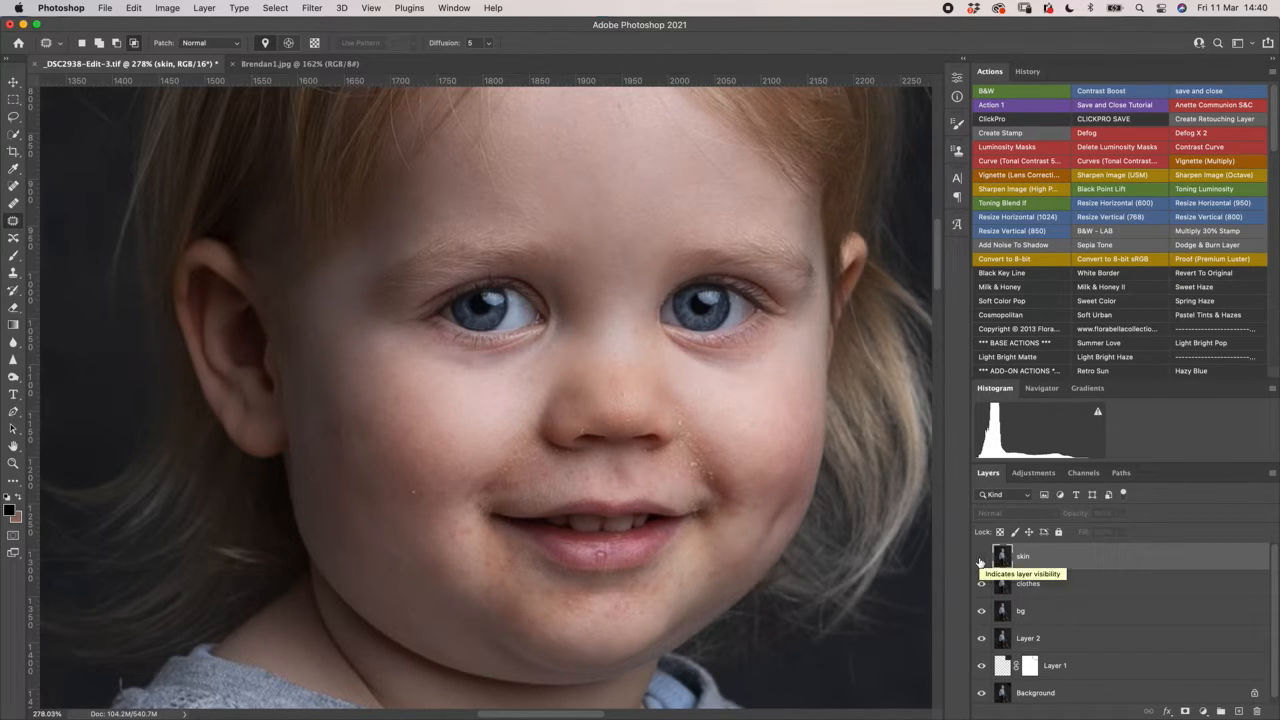
{"action": "left_click", "coordinate": [981, 558]}
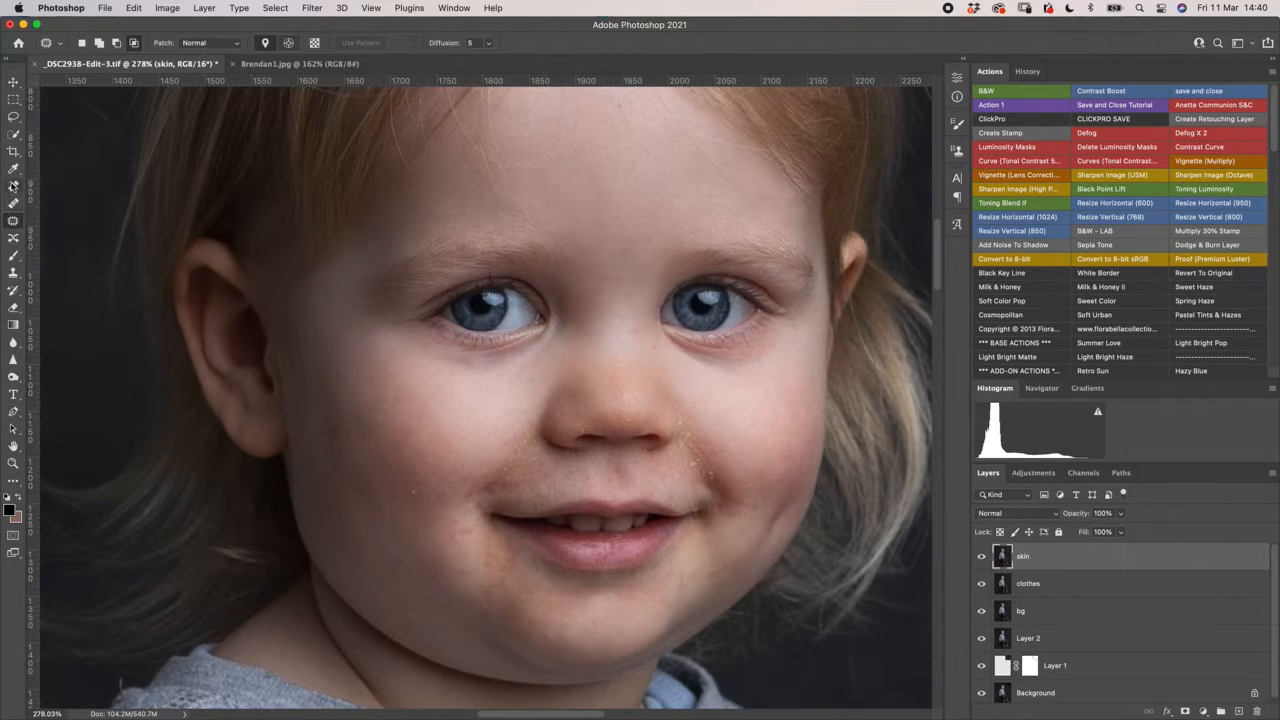
Heal the small spots on the skin beside the child's left nostril with the Spot Healing Brush on the skin layer.
{"action": "left_click", "coordinate": [14, 186]}
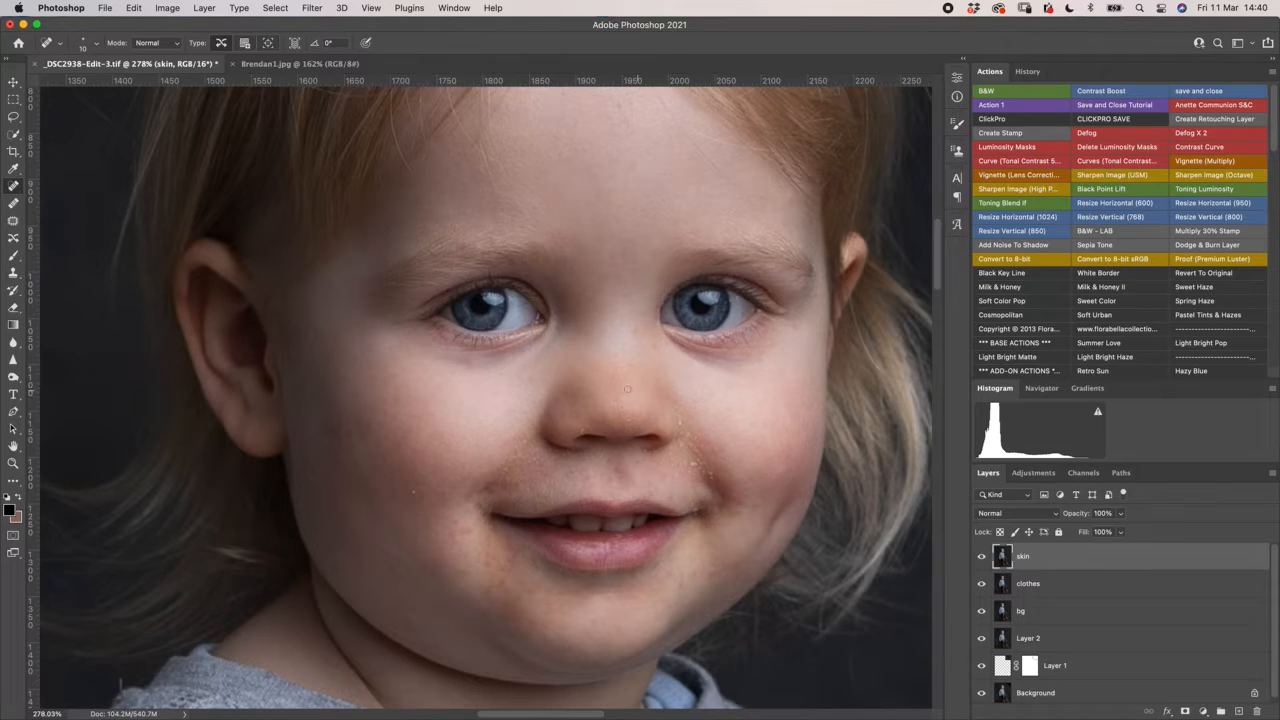
{"action": "left_click", "coordinate": [678, 415]}
{"action": "left_click", "coordinate": [680, 427]}
Look at the child's face in the Brendan1.jpg portrait for reference and return to the portrait being retouched.
{"action": "left_click", "coordinate": [267, 64]}
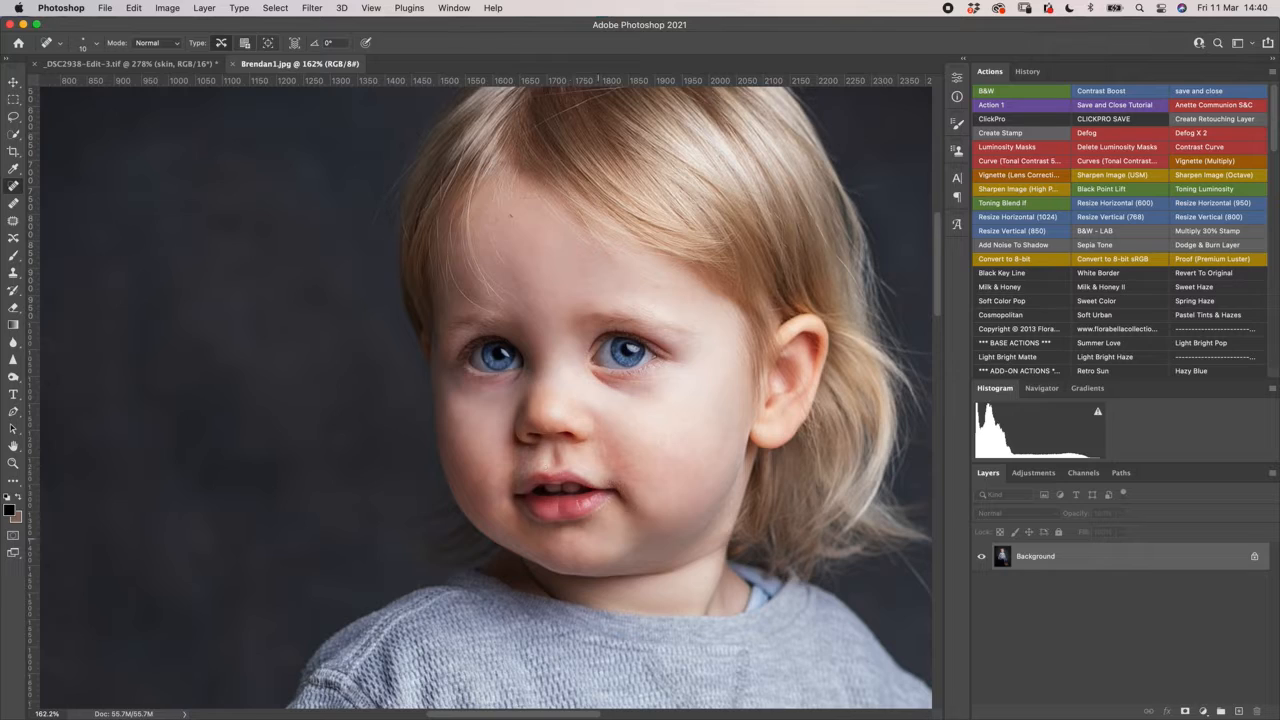
{"action": "left_click", "coordinate": [147, 67]}
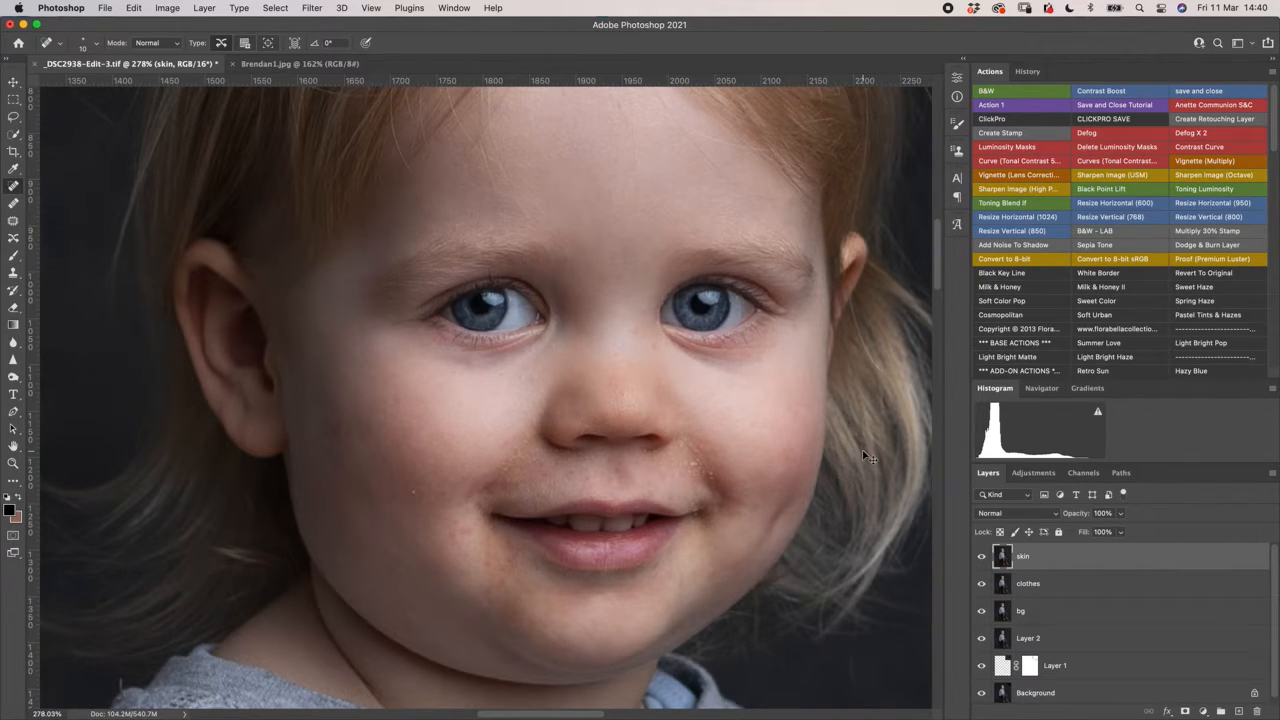
Duplicate the skin layer and rename the copy eyes.
{"action": "key", "text": "super+j"}
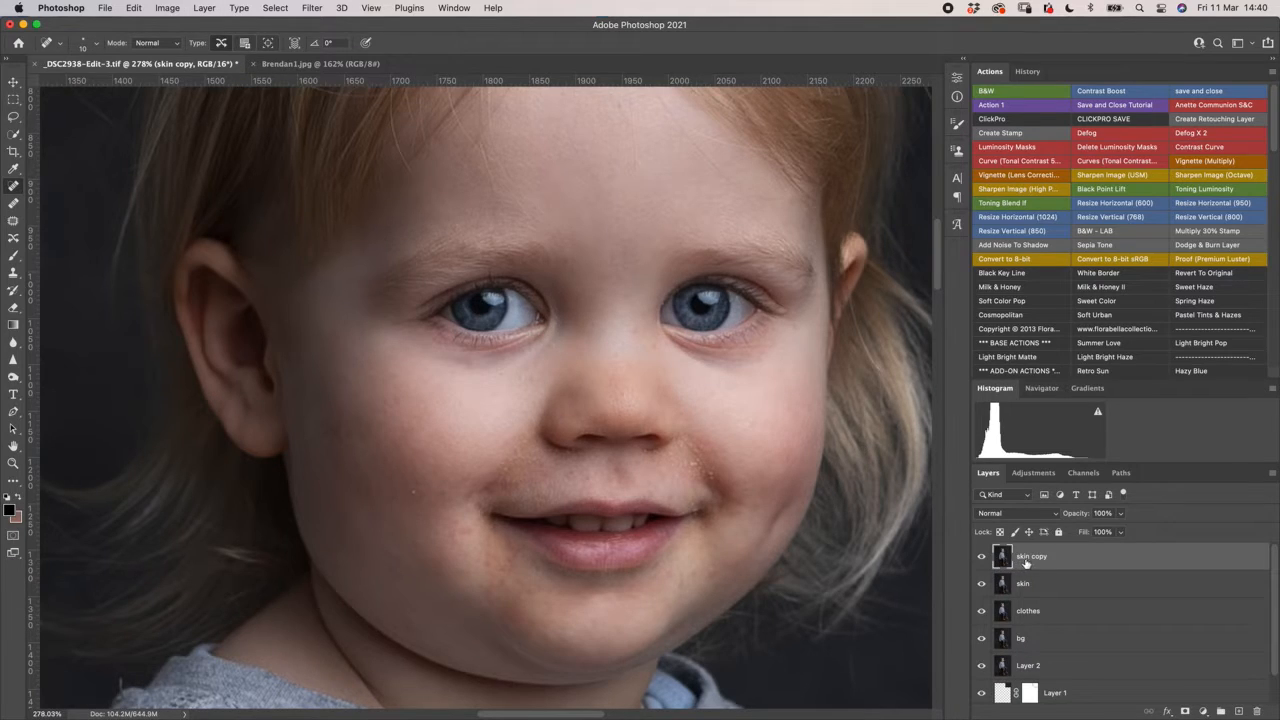
{"action": "double_click", "coordinate": [1030, 557]}
{"action": "type", "text": "eyes"}
{"action": "key", "text": "Return"}
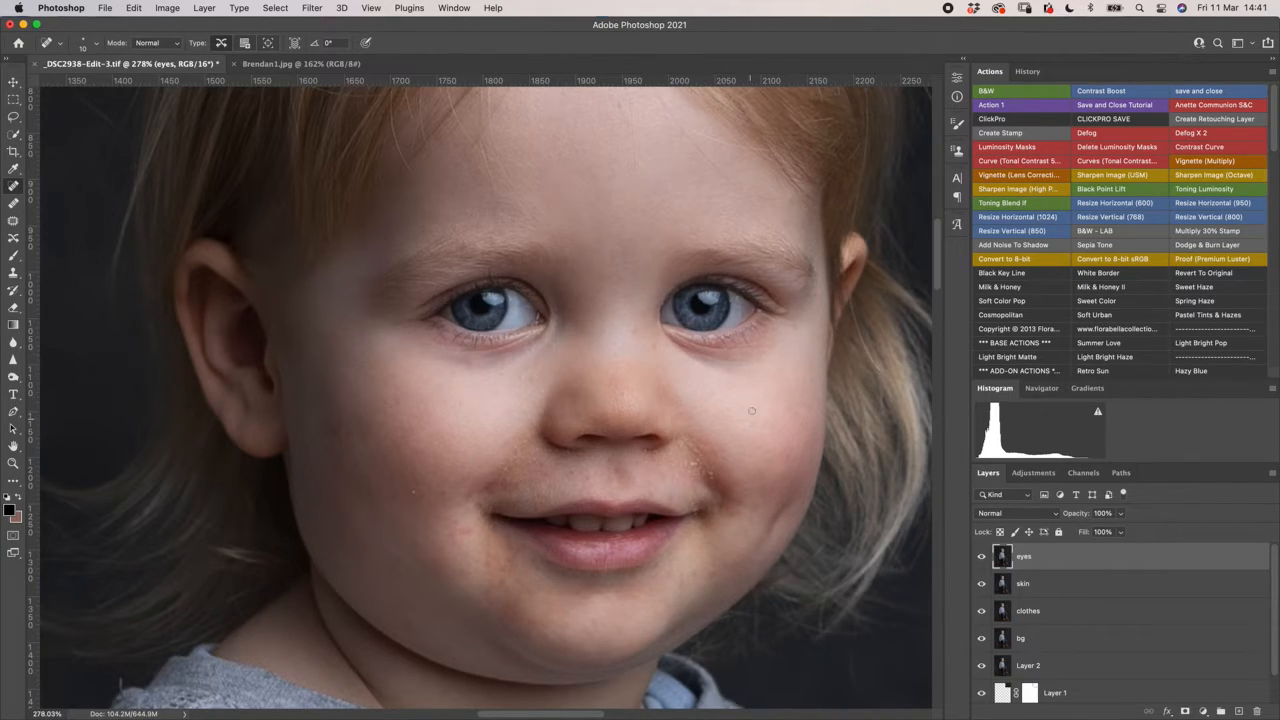
Patch the shadowed skin under the child's left eye on the eyes layer, sampling smooth cheek skin just below it.
{"action": "left_click", "coordinate": [12, 222]}
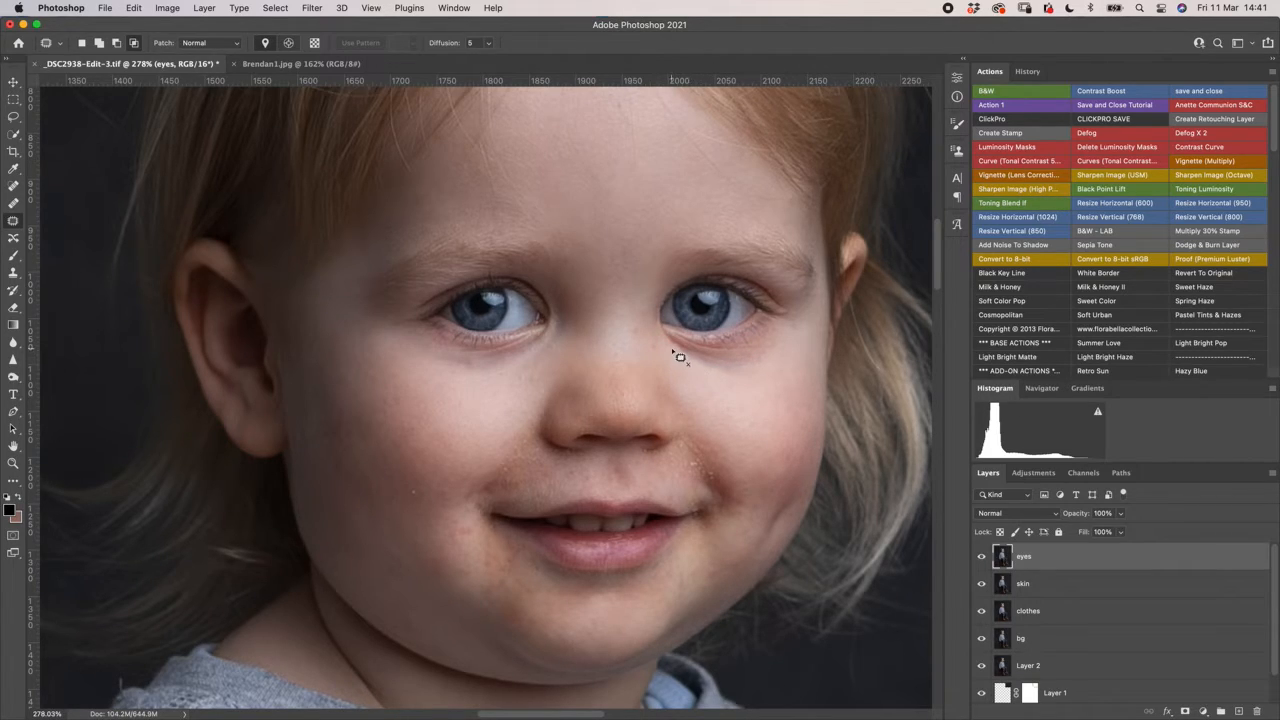
{"action": "mouse_move", "coordinate": [675, 353]}
{"action": "left_mouse_down"}
{"action": "mouse_move", "coordinate": [745, 376]}
{"action": "mouse_move", "coordinate": [676, 352]}
{"action": "mouse_move", "coordinate": [707, 384]}
{"action": "mouse_move", "coordinate": [680, 366]}
{"action": "mouse_move", "coordinate": [694, 357]}
{"action": "mouse_move", "coordinate": [686, 386]}
{"action": "mouse_move", "coordinate": [698, 365]}
{"action": "mouse_move", "coordinate": [737, 371]}
{"action": "mouse_move", "coordinate": [714, 388]}
{"action": "left_mouse_up"}
{"action": "key", "text": "super+d"}
{"action": "key", "text": "super+d"}
{"action": "key", "text": "super+d"}
Patch the creases and shadows under the child's right eye from the cheek below and compare with the eyes layer hidden and shown.
{"action": "mouse_move", "coordinate": [474, 380]}
{"action": "left_mouse_down"}
{"action": "mouse_move", "coordinate": [517, 374]}
{"action": "mouse_move", "coordinate": [520, 358]}
{"action": "mouse_move", "coordinate": [451, 366]}
{"action": "mouse_move", "coordinate": [471, 386]}
{"action": "mouse_move", "coordinate": [490, 380]}
{"action": "mouse_move", "coordinate": [471, 414]}
{"action": "left_mouse_up"}
{"action": "key", "text": "super+d"}
{"action": "left_click_drag", "start_coordinate": [454, 371], "coordinate": [440, 394]}
{"action": "key", "text": "super+d"}
{"action": "mouse_move", "coordinate": [534, 375]}
{"action": "left_mouse_down"}
{"action": "mouse_move", "coordinate": [512, 374]}
{"action": "mouse_move", "coordinate": [528, 408]}
{"action": "left_mouse_up"}
{"action": "key", "text": "super+d"}
{"action": "left_click", "coordinate": [983, 558]}
{"action": "left_click", "coordinate": [983, 558]}
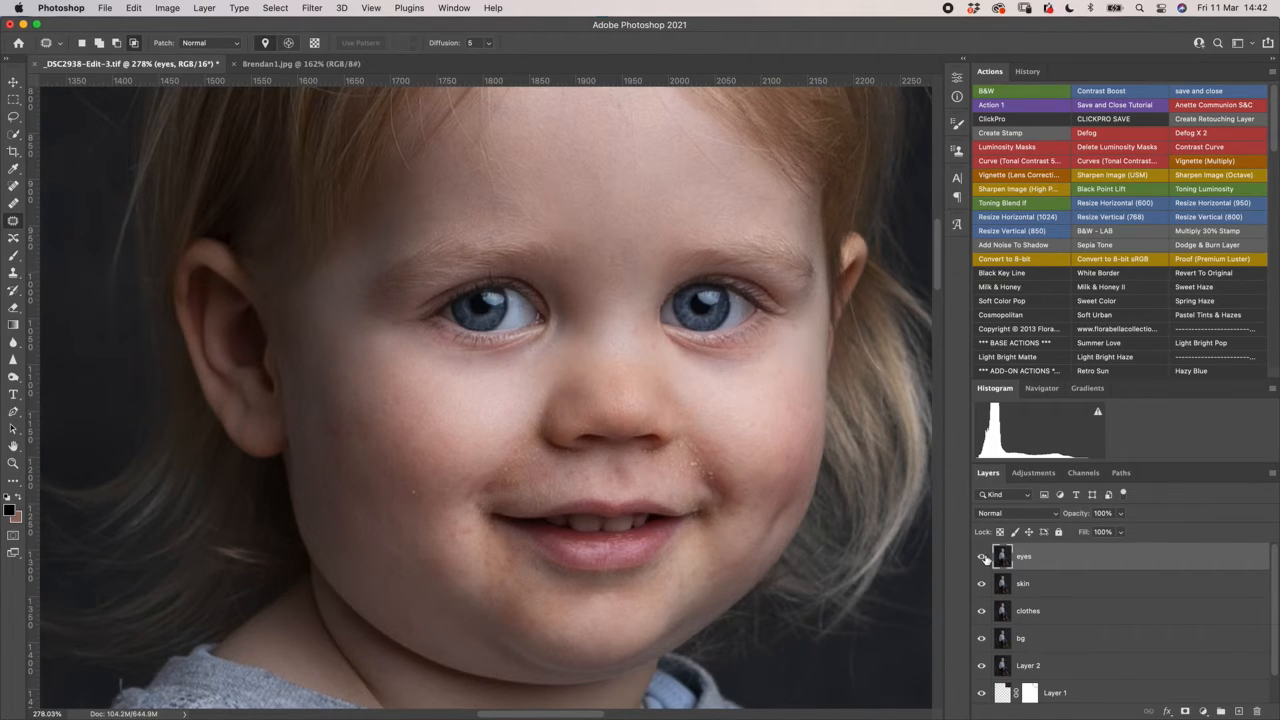